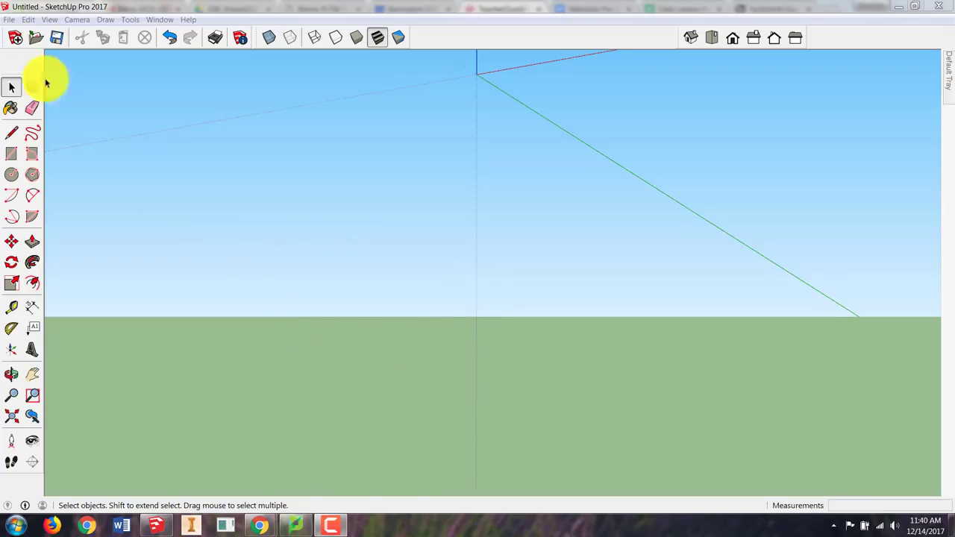
- Start a new model without saving the changes to the untitled one, and delete the default human figure
{"action": "left_click", "coordinate": [12, 22]}
{"action": "left_click", "coordinate": [12, 22]}
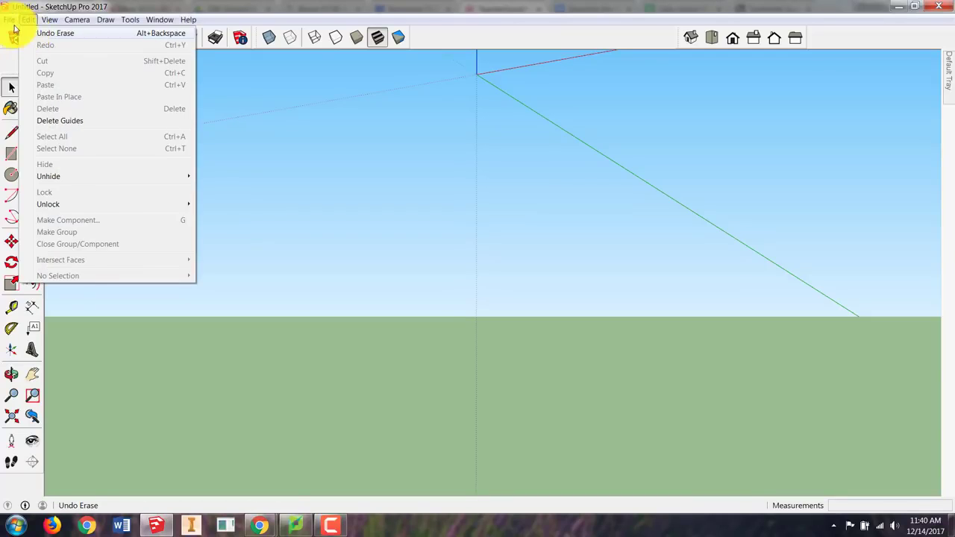
{"action": "left_click", "coordinate": [24, 34]}
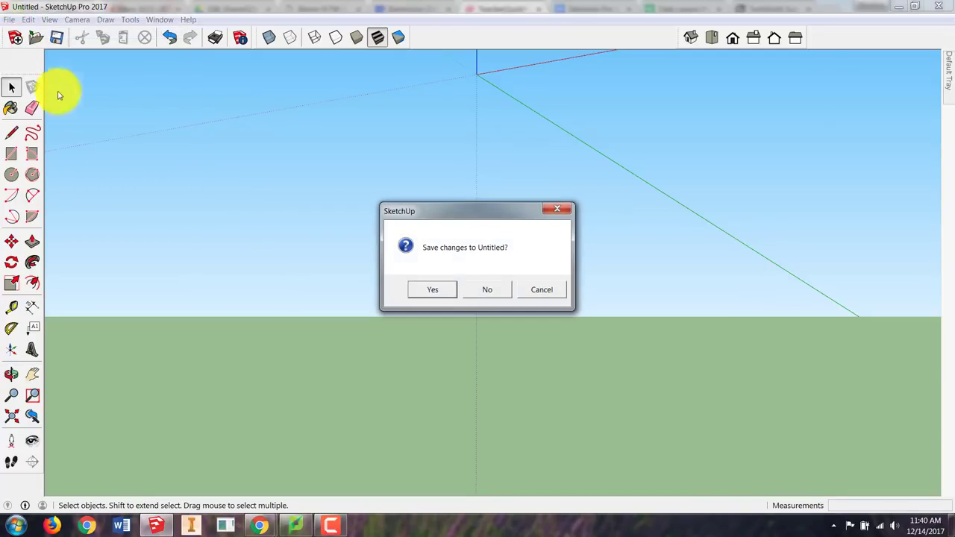
{"action": "left_click", "coordinate": [481, 291]}
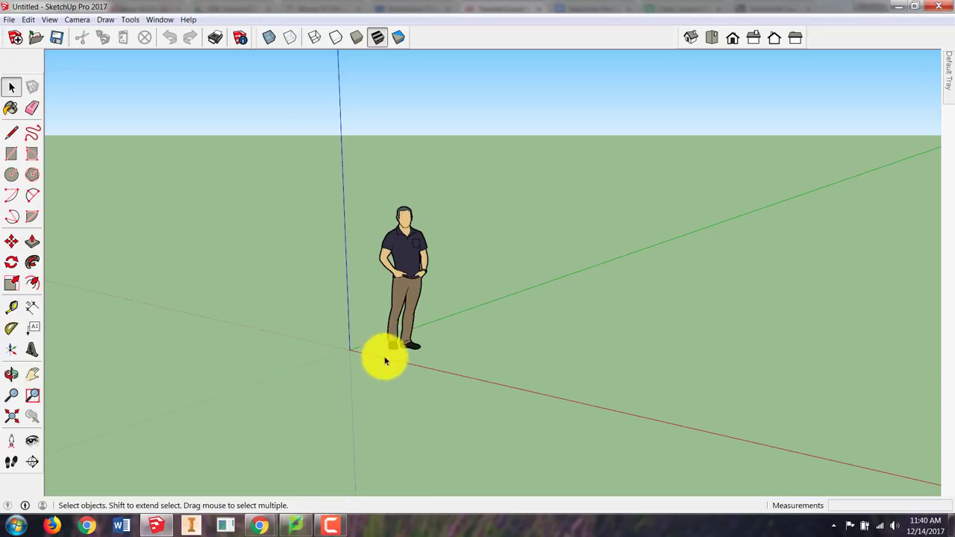
{"action": "left_click", "coordinate": [412, 270]}
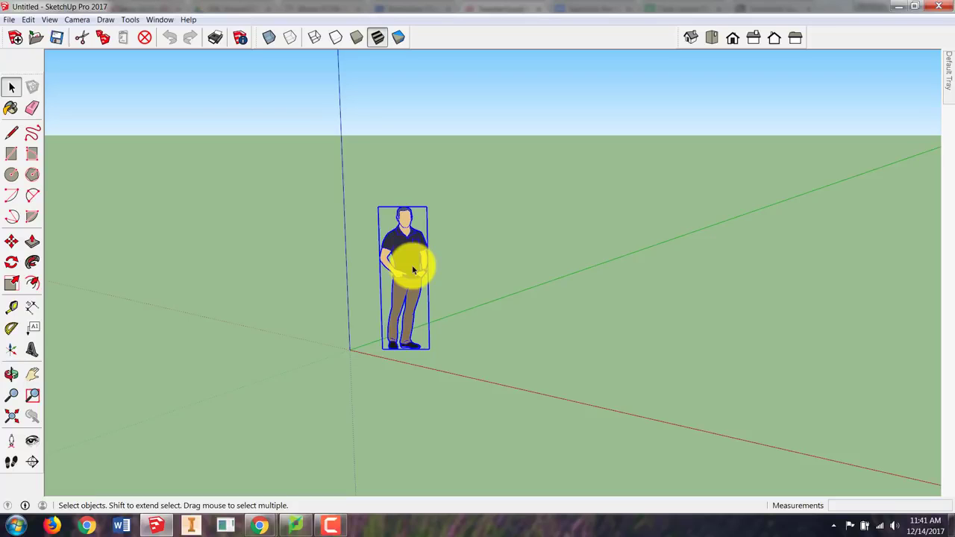
{"action": "key", "text": "Delete"}
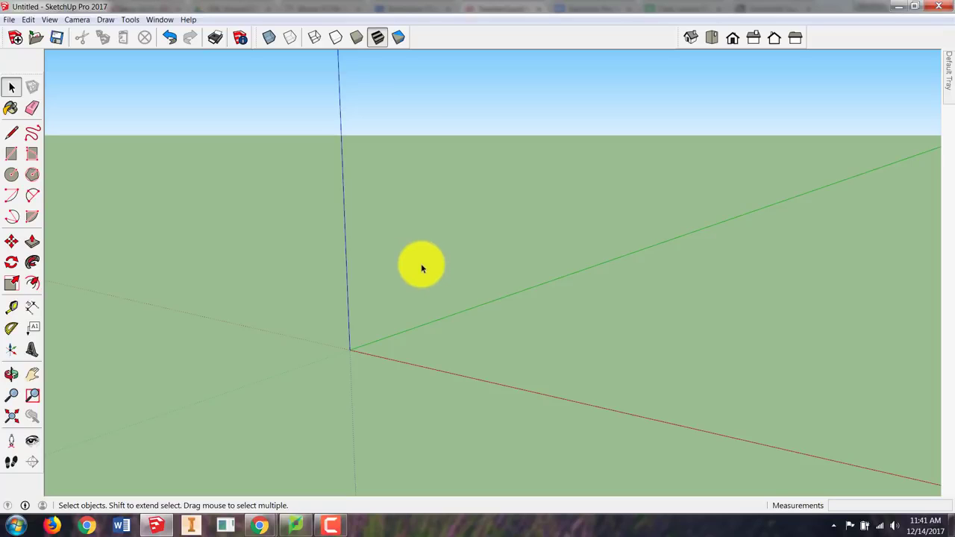
- Save the model as "1-5 inch Cube" in the Demos folder inside the SketchUp files folder
{"action": "left_click", "coordinate": [12, 23]}
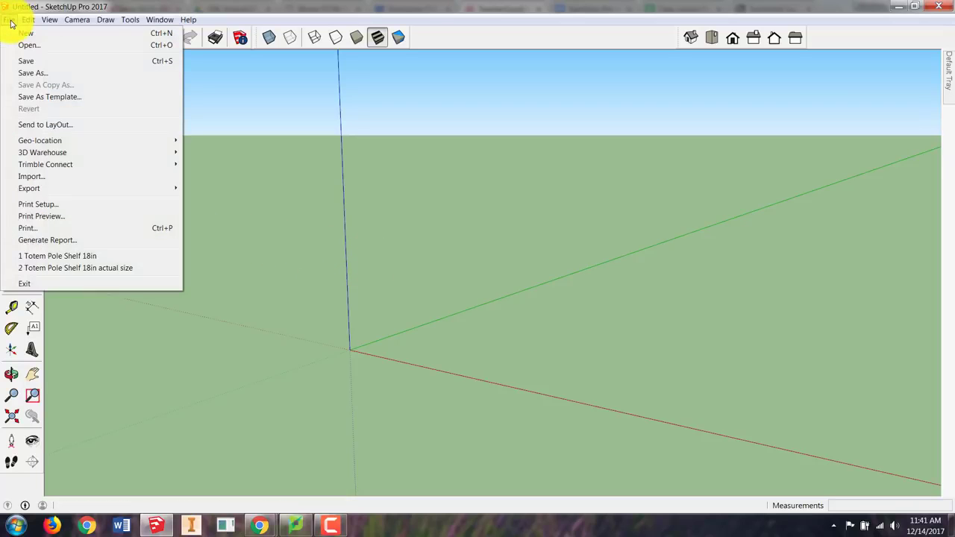
{"action": "left_click", "coordinate": [35, 76]}
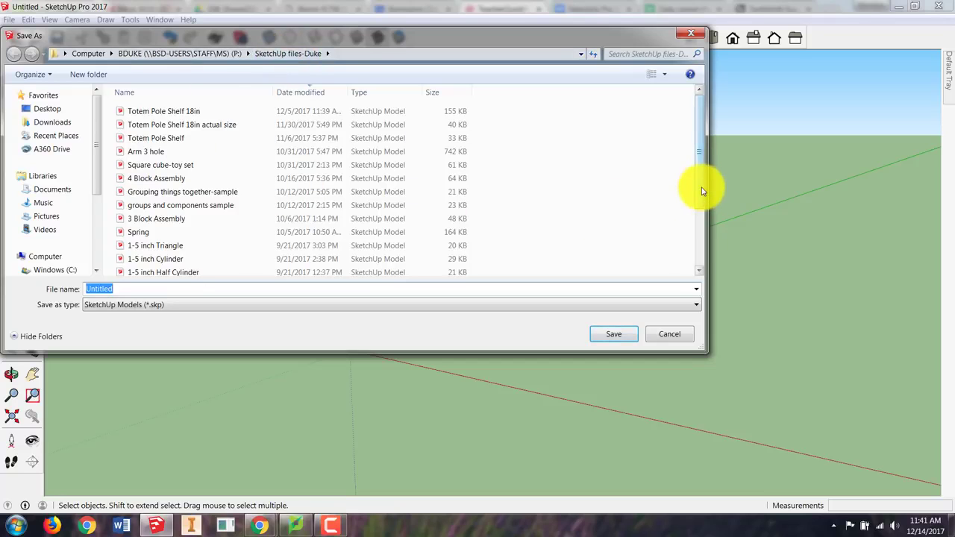
{"action": "left_click_drag", "start_coordinate": [702, 198], "coordinate": [704, 252]}
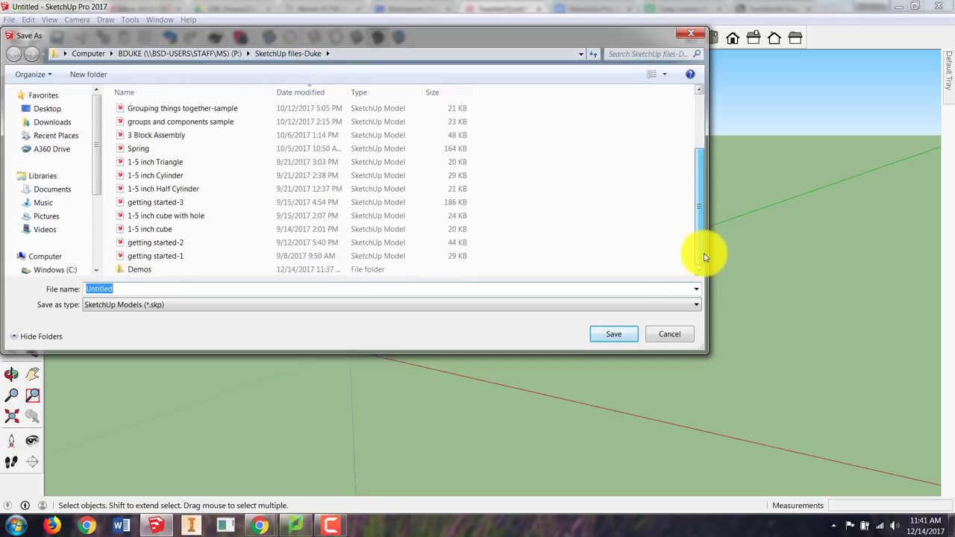
{"action": "double_click", "coordinate": [137, 270]}
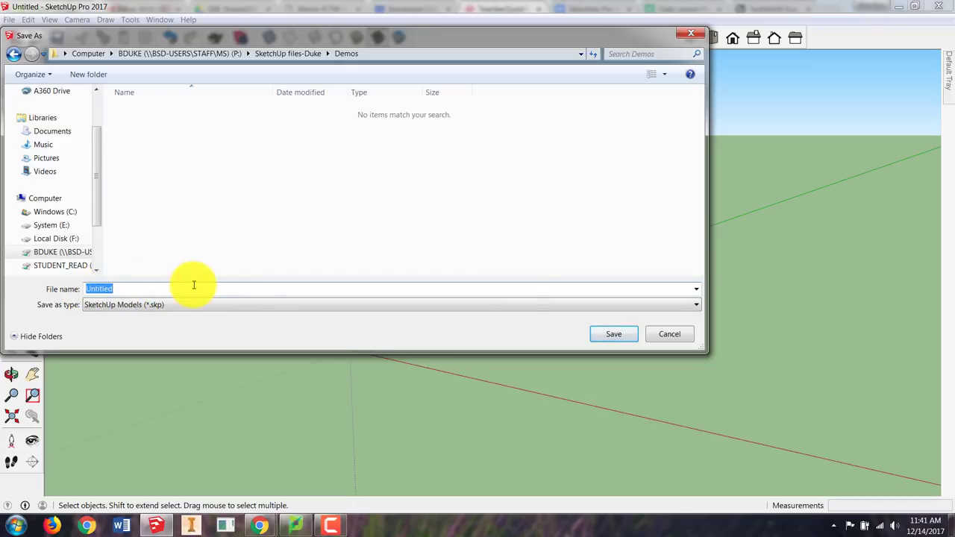
{"action": "type", "text": "1-5"}
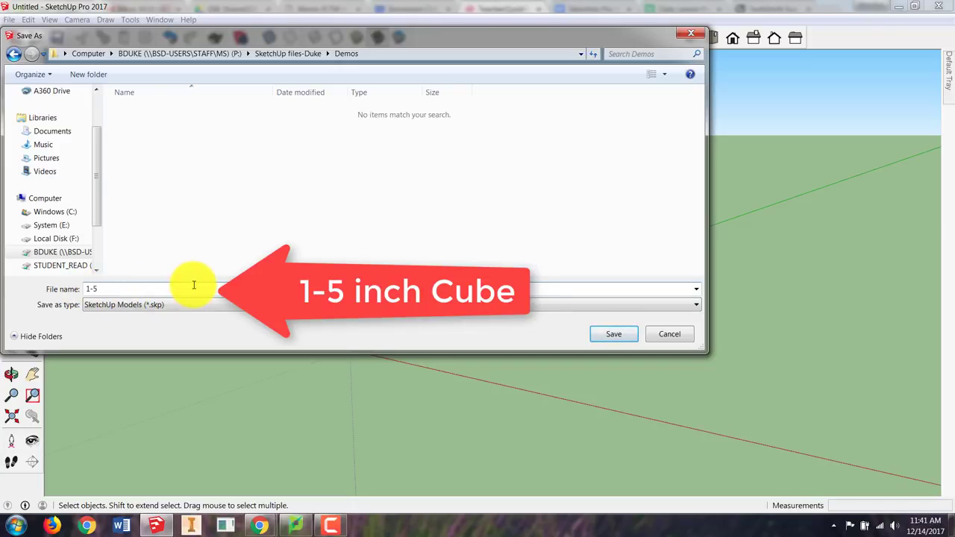
{"action": "type", "text": " inch Cube"}
{"action": "left_click", "coordinate": [614, 334]}
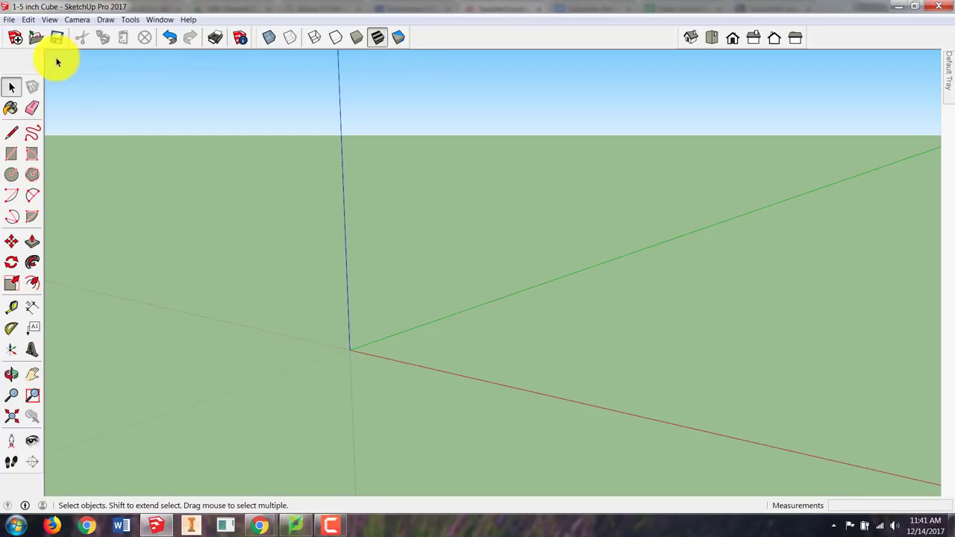
- Draw a 1.5" by 1.5" square on the ground plane from the origin and fit it in the view
{"action": "left_click", "coordinate": [10, 157]}
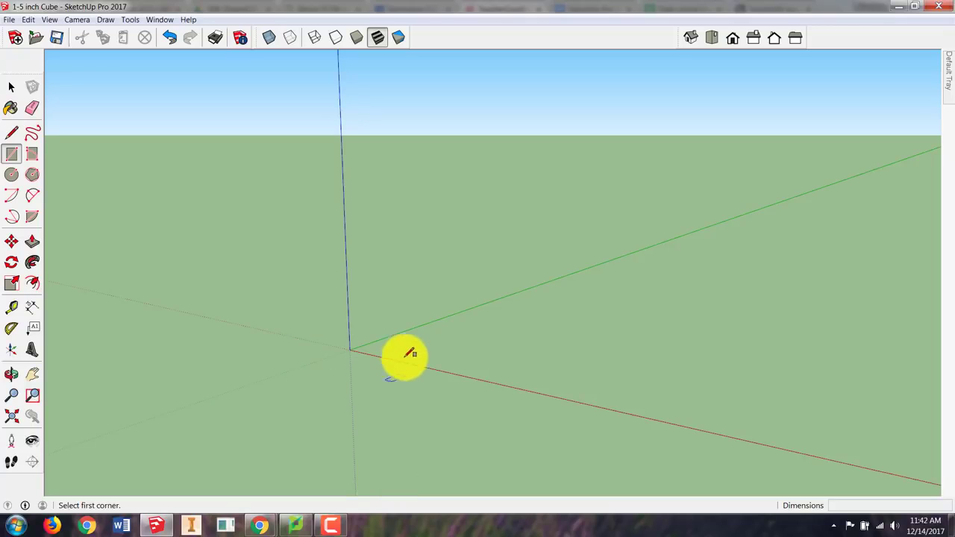
{"action": "left_click", "coordinate": [355, 348]}
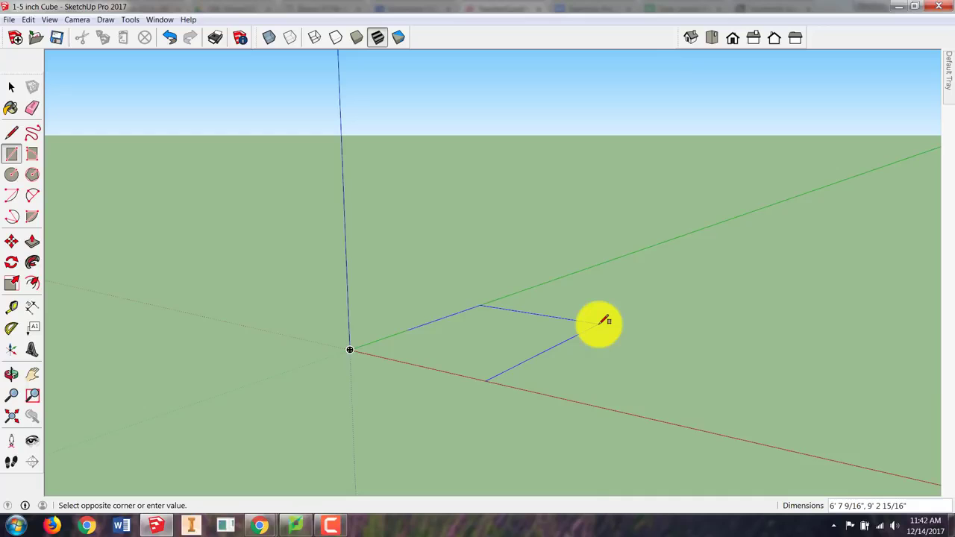
{"action": "type", "text": "1.5"}
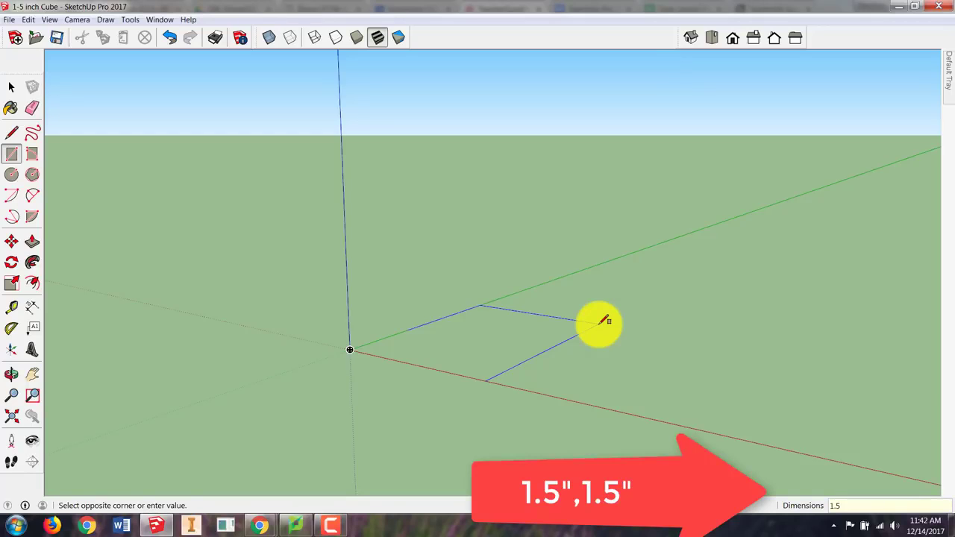
{"action": "key", "text": "Return"}
{"action": "type", "text": "\",1.5"}
{"action": "key", "text": "Return"}
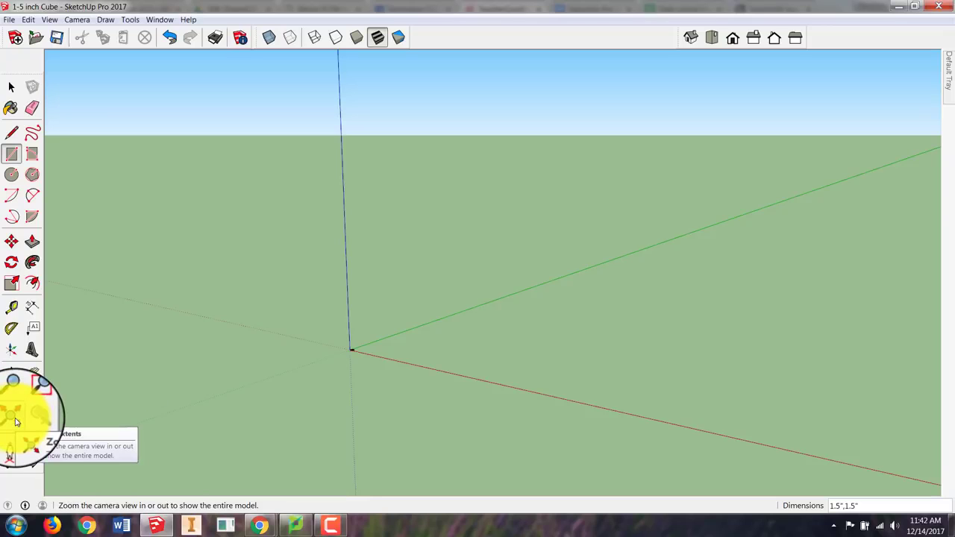
{"action": "left_click", "coordinate": [16, 422]}
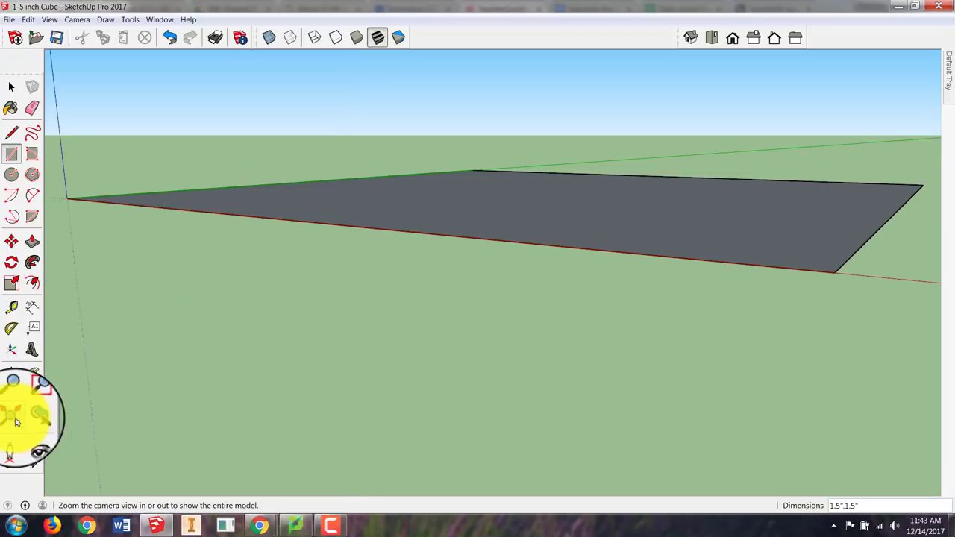
{"action": "left_click", "coordinate": [11, 88]}
{"action": "middle_click_drag", "start_coordinate": [428, 266], "coordinate": [424, 350]}
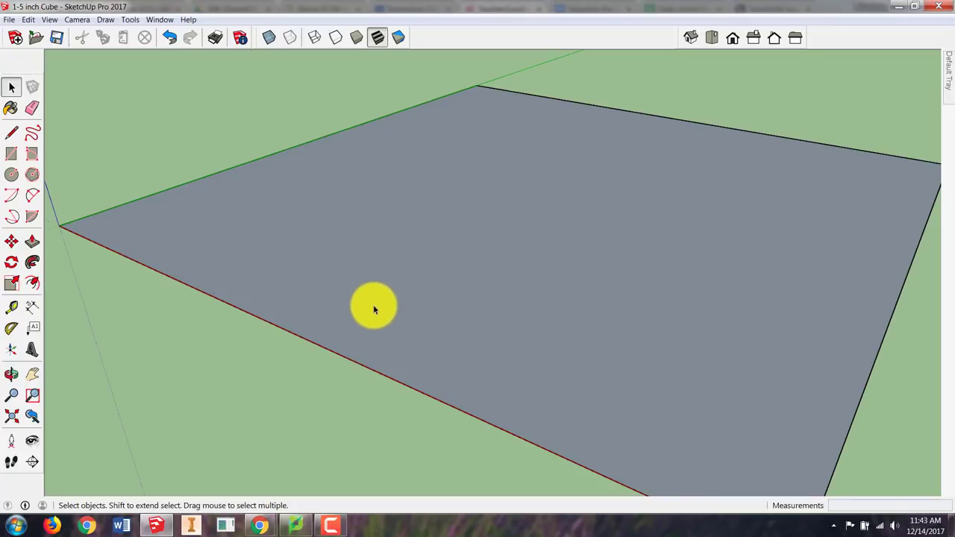
- Undo the square drawn at the origin
{"action": "left_click", "coordinate": [171, 37]}
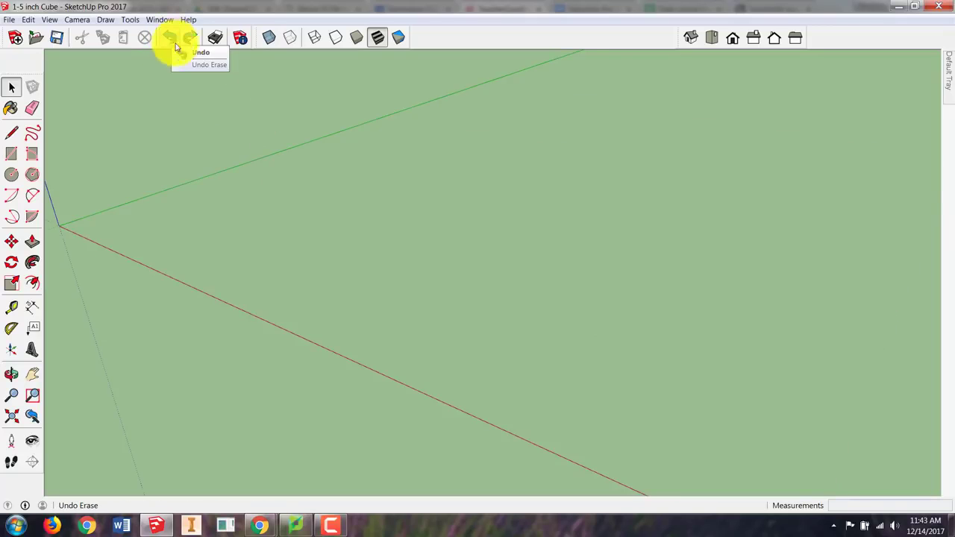
{"action": "scroll", "coordinate": [321, 251], "scroll_direction": "down", "scroll_amount": 3}
{"action": "scroll", "coordinate": [321, 251], "scroll_direction": "down", "scroll_amount": 2}
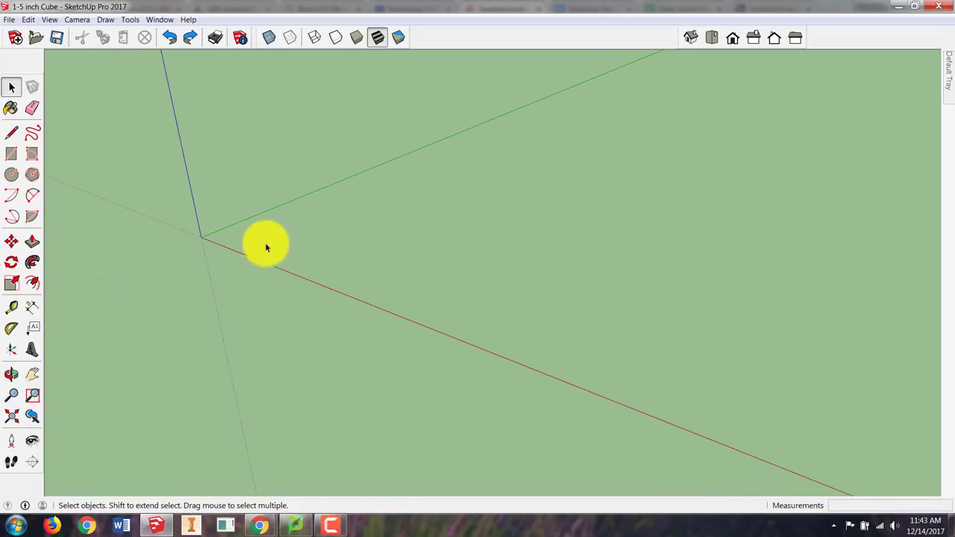
- Draw a square of 1.5",1.5" on the ground plane, starting at the origin between the red and green axes
{"action": "left_click", "coordinate": [10, 156]}
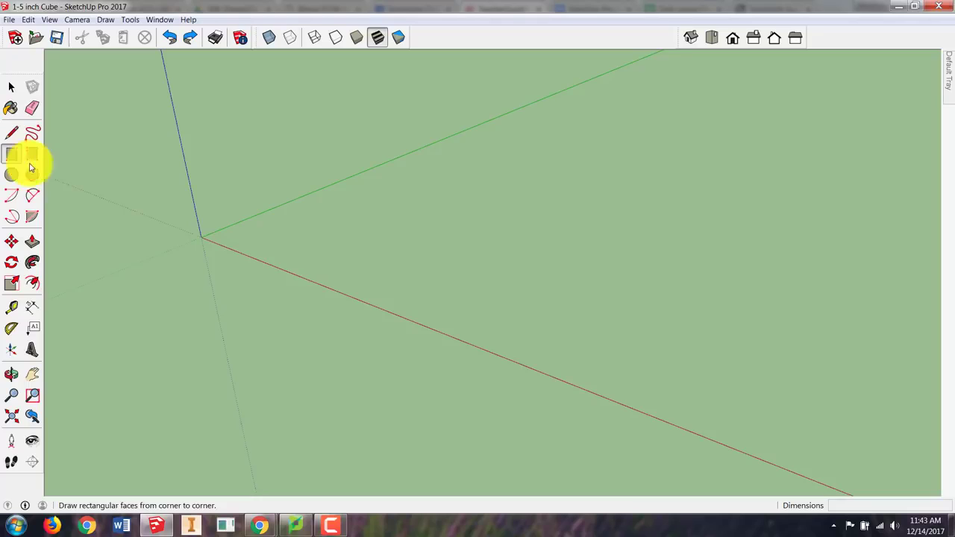
{"action": "left_click", "coordinate": [202, 236]}
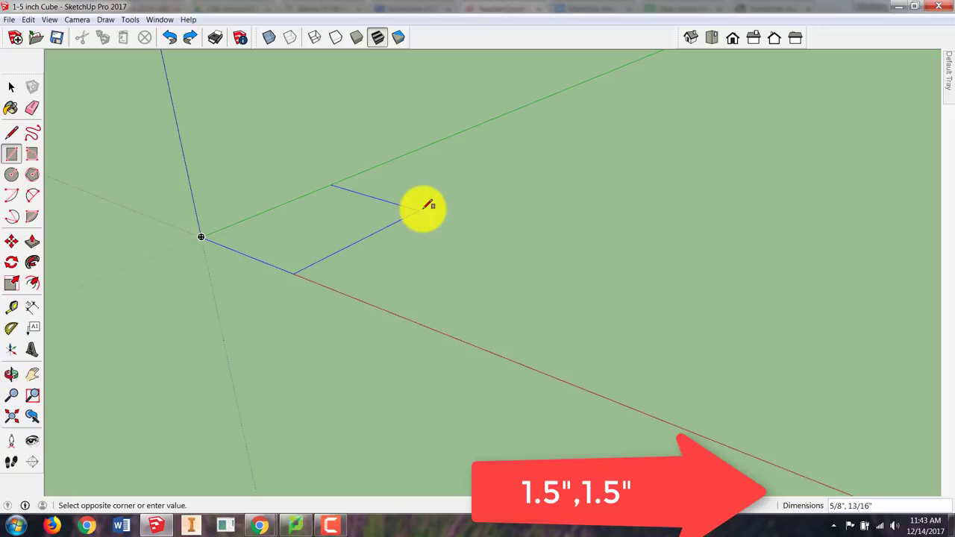
{"action": "type", "text": "1.5\",1.5\""}
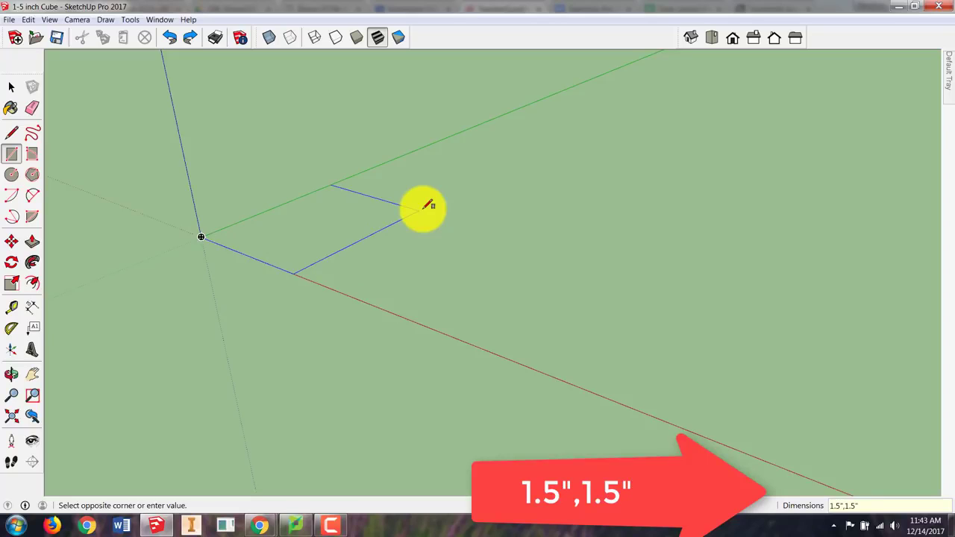
{"action": "key", "text": "Return"}
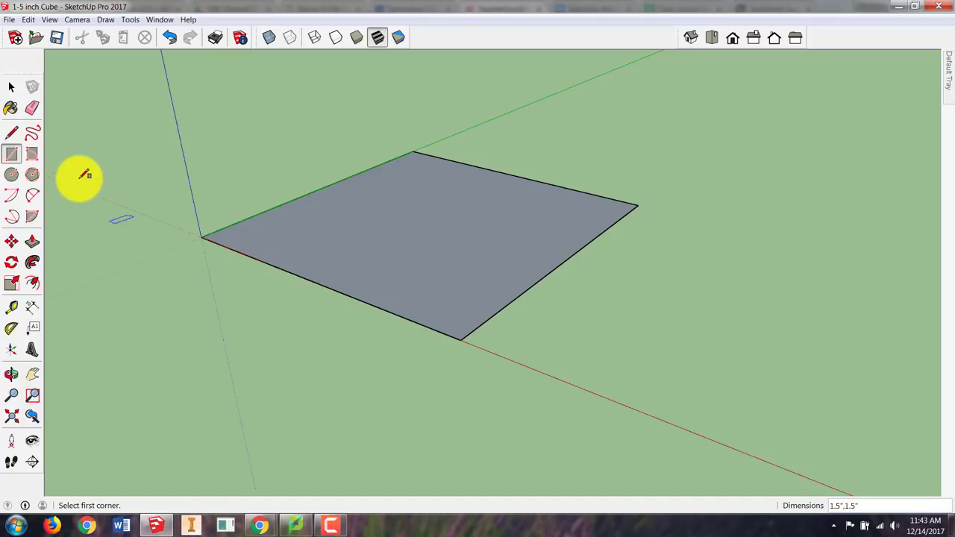
- Push/Pull the square face upward 1.5" to form a cube, and fit the whole cube in the view
{"action": "middle_click_drag", "start_coordinate": [243, 268], "coordinate": [233, 319]}
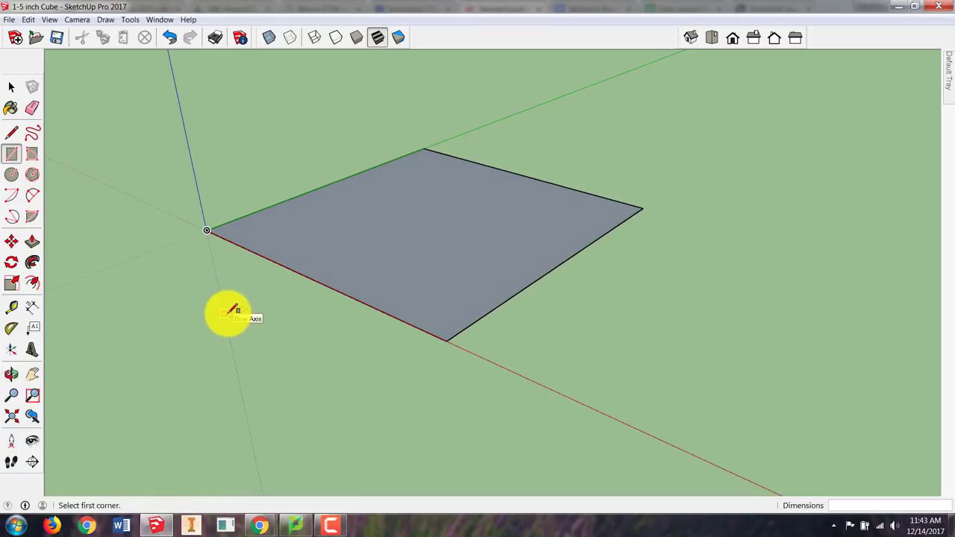
{"action": "left_click", "coordinate": [32, 244]}
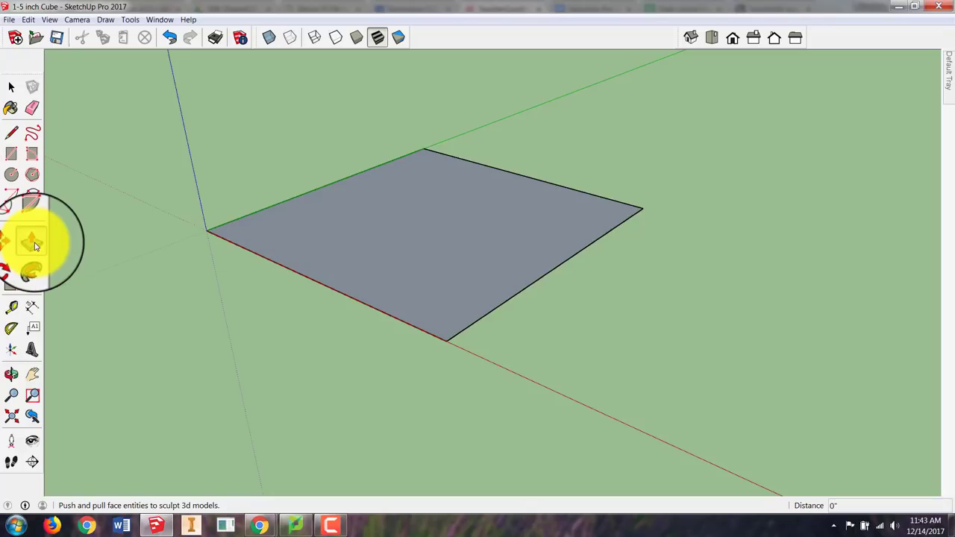
{"action": "left_click", "coordinate": [444, 247]}
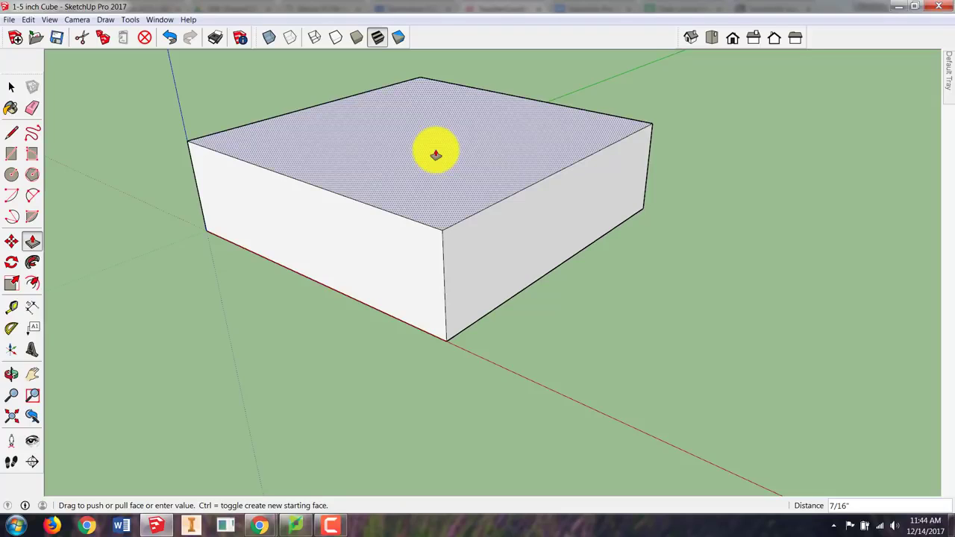
{"action": "type", "text": "1.5"}
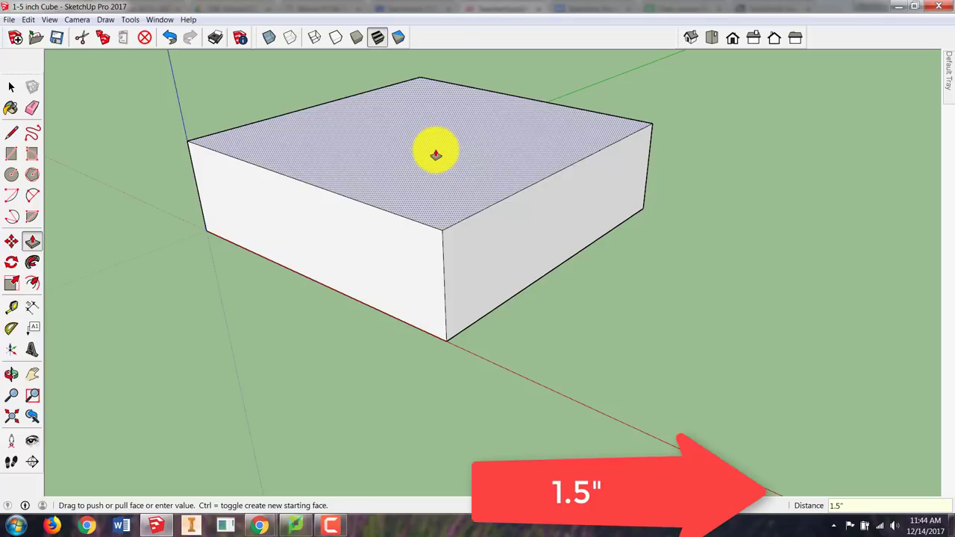
{"action": "key", "text": "Return"}
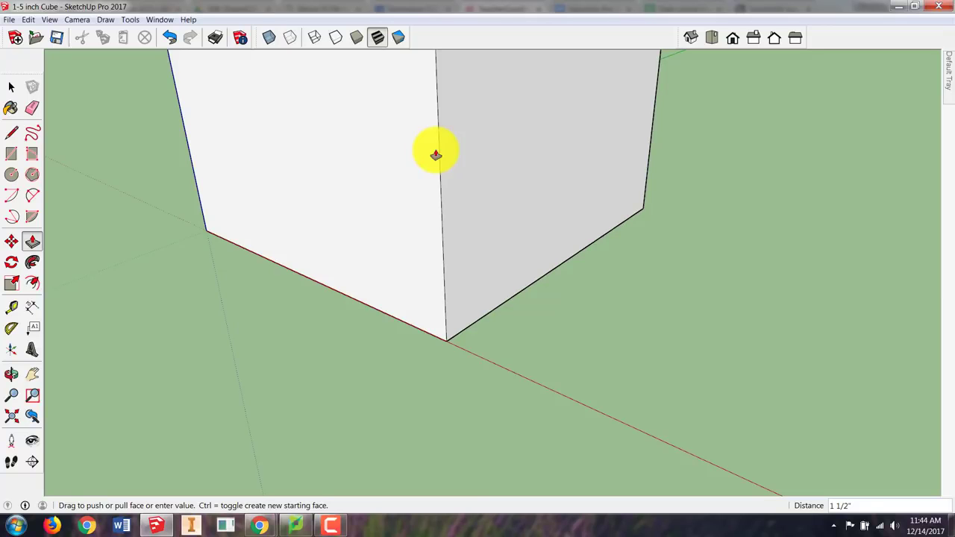
{"action": "scroll", "coordinate": [444, 236], "scroll_direction": "down", "scroll_amount": 6}
{"action": "scroll", "coordinate": [444, 237], "scroll_direction": "up", "scroll_amount": 6}
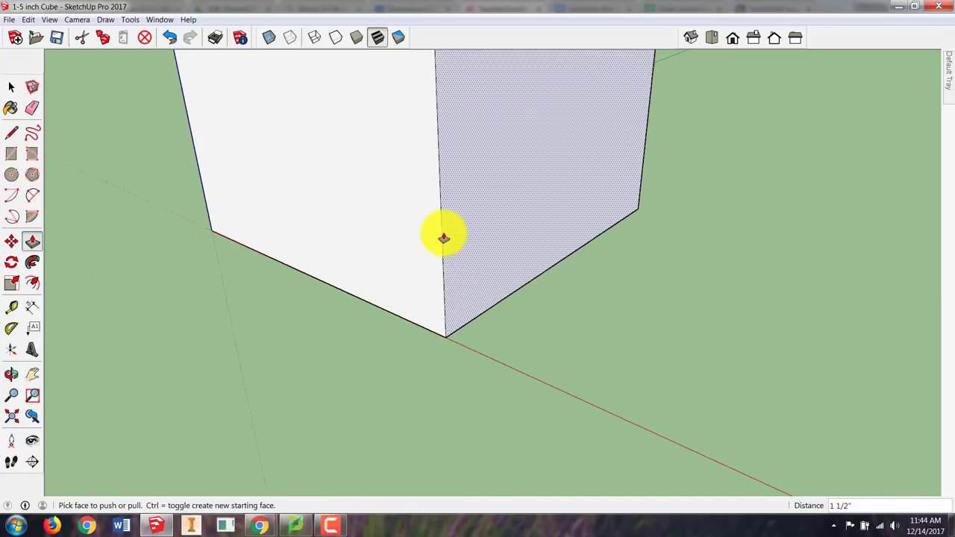
{"action": "scroll", "coordinate": [444, 236], "scroll_direction": "down", "scroll_amount": 6}
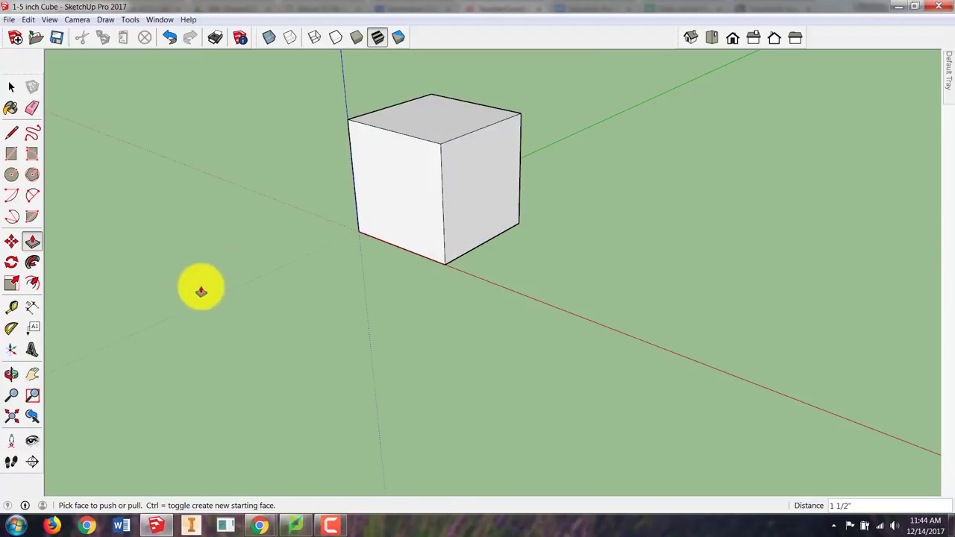
{"action": "left_click", "coordinate": [19, 420]}
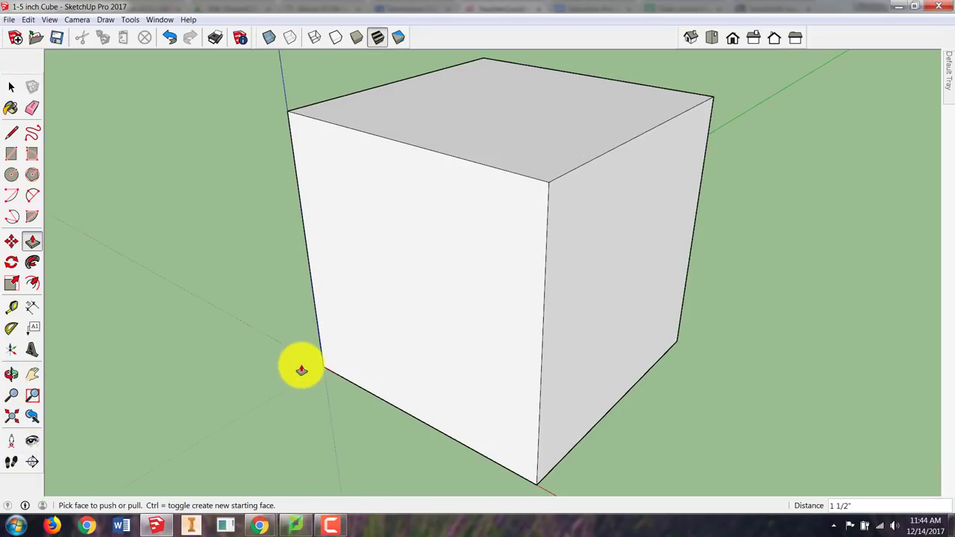
- Select the cube's front face along the red axis, followed by the adjacent side face, to inspect them individually
{"action": "left_click", "coordinate": [11, 86]}
{"action": "middle_click_drag", "start_coordinate": [201, 305], "coordinate": [228, 282]}
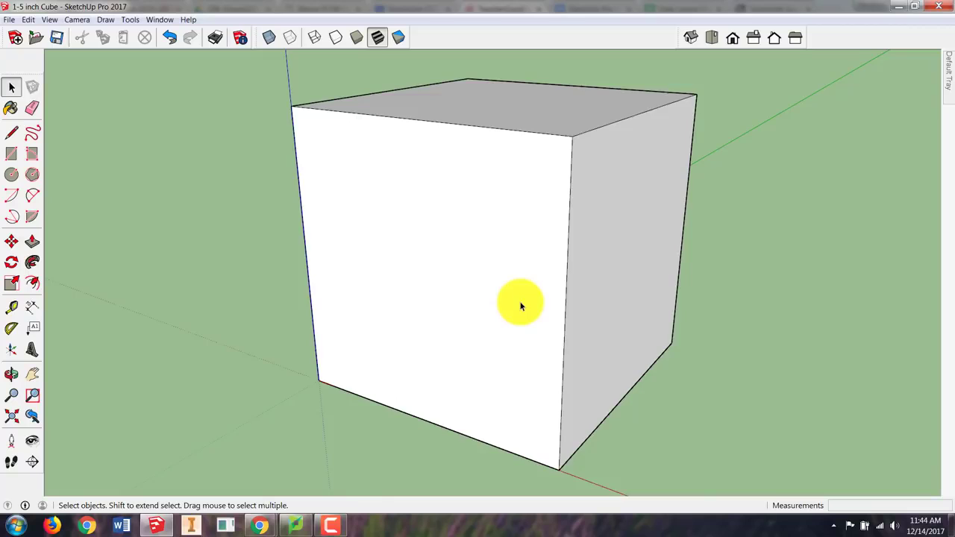
{"action": "scroll", "coordinate": [516, 306], "scroll_direction": "down", "scroll_amount": 3}
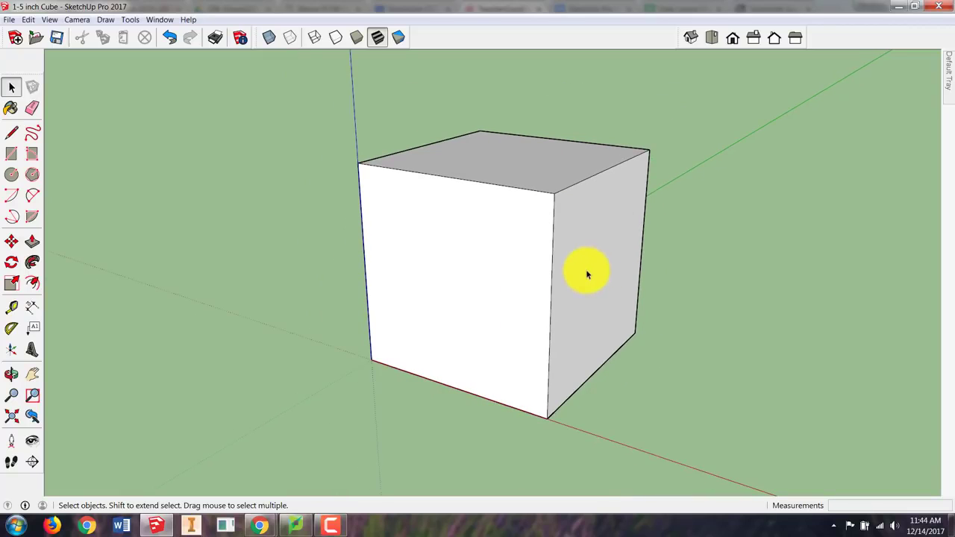
{"action": "left_click", "coordinate": [465, 266]}
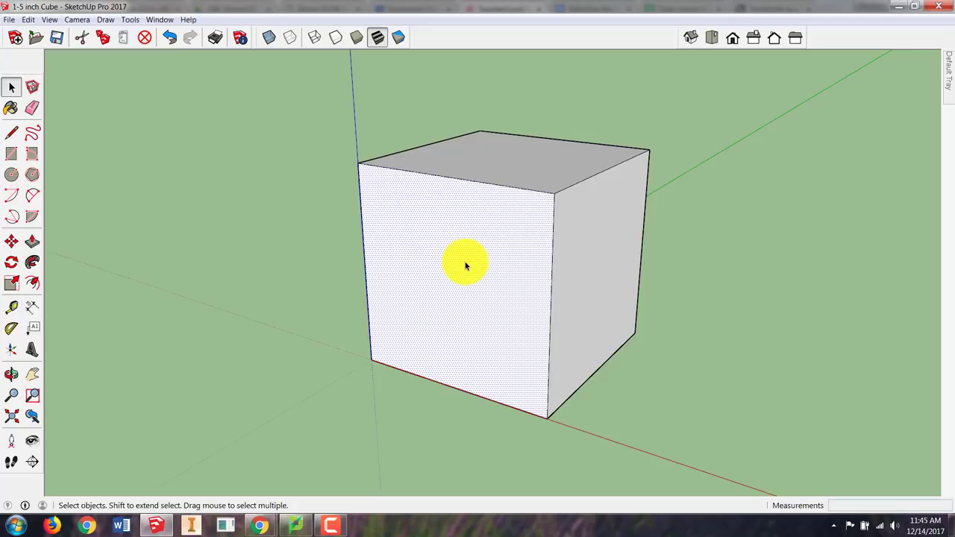
{"action": "left_click", "coordinate": [579, 284]}
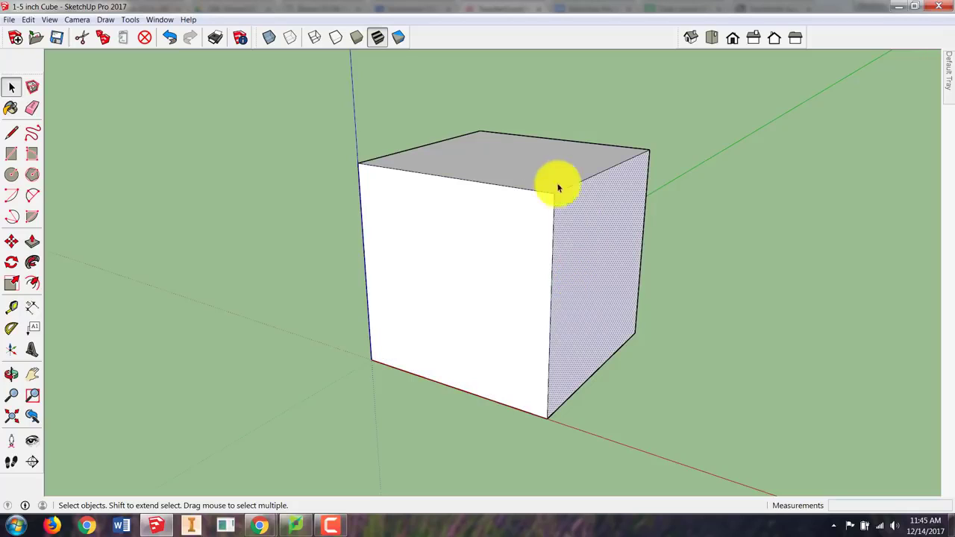
- Select the entire cube with all its faces and edges, and pin the Default Tray open beside the model
{"action": "left_click", "coordinate": [539, 162]}
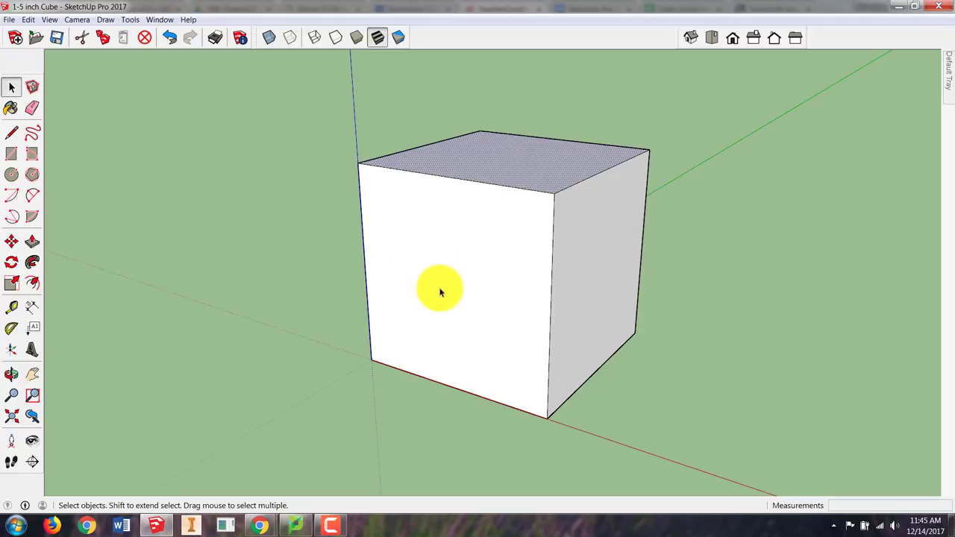
{"action": "triple_click", "coordinate": [440, 291]}
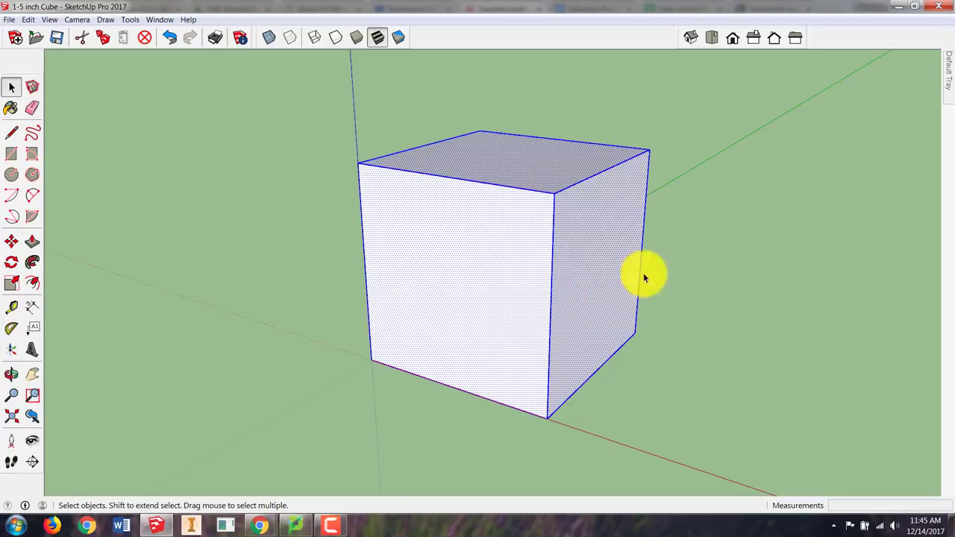
{"action": "mouse_move", "coordinate": [949, 75]}
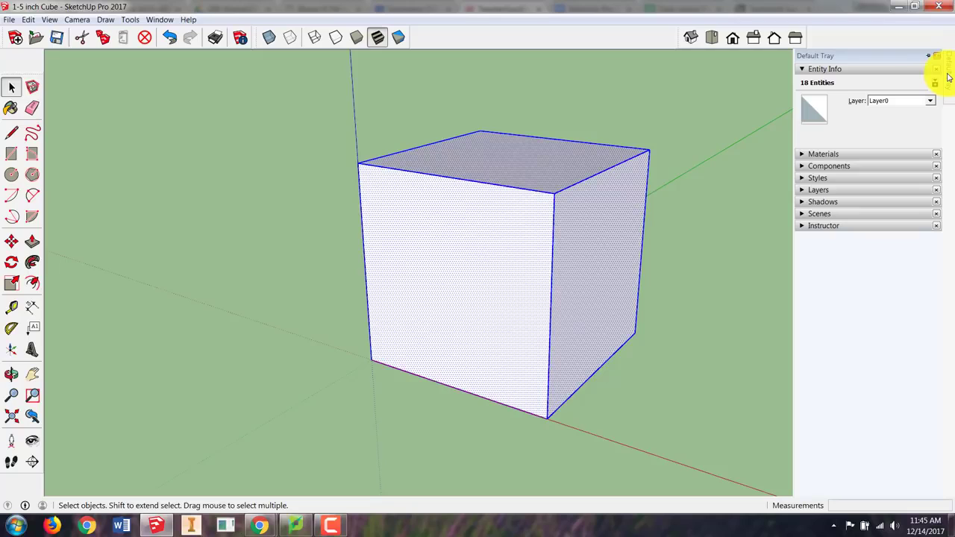
{"action": "left_click", "coordinate": [949, 77]}
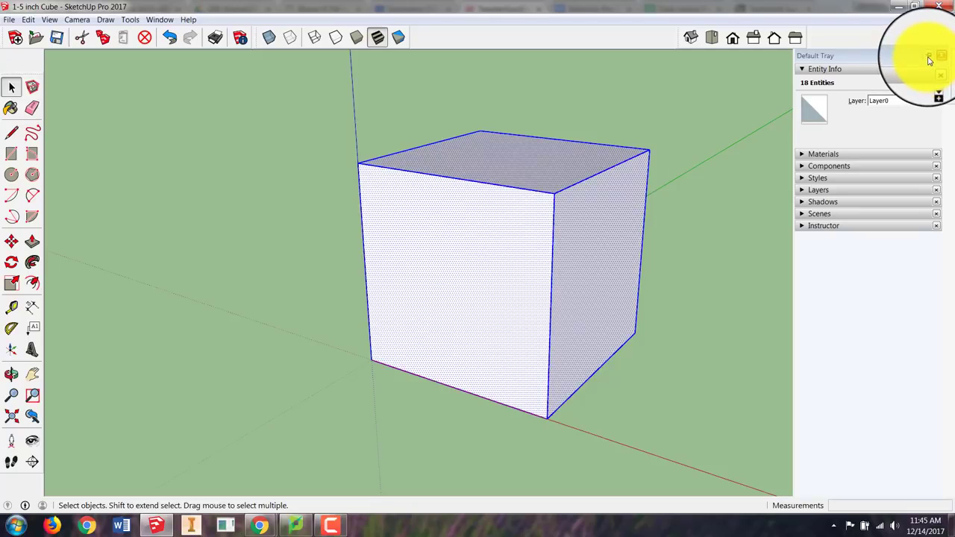
{"action": "left_click", "coordinate": [929, 60]}
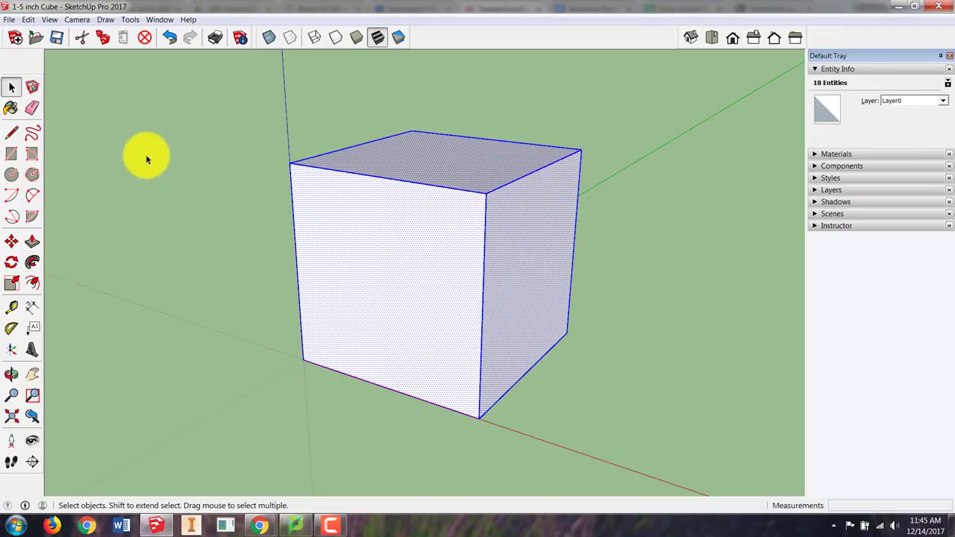
- Activate the Paint Bucket tool and keep the Materials section expanded in the tray
{"action": "left_click", "coordinate": [13, 109]}
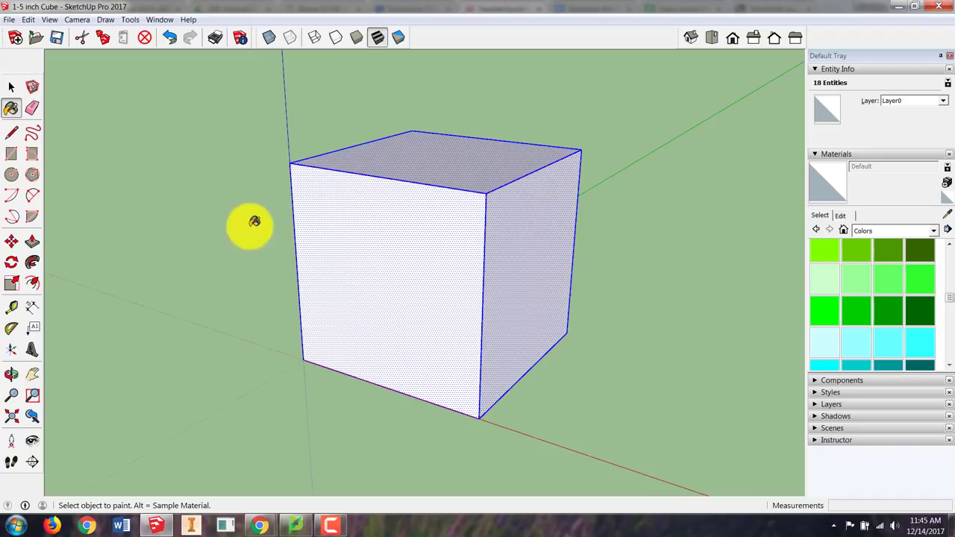
{"action": "left_click", "coordinate": [816, 155]}
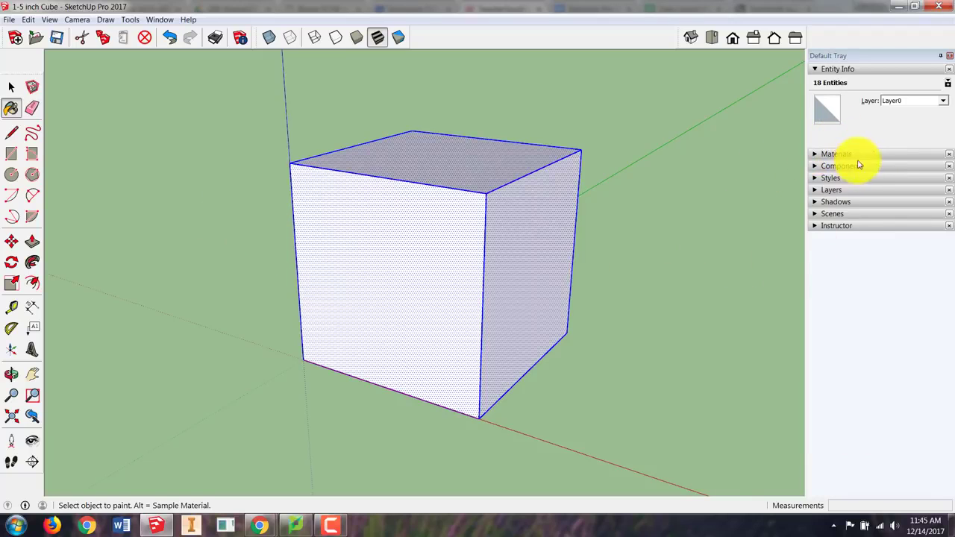
{"action": "left_click", "coordinate": [816, 154]}
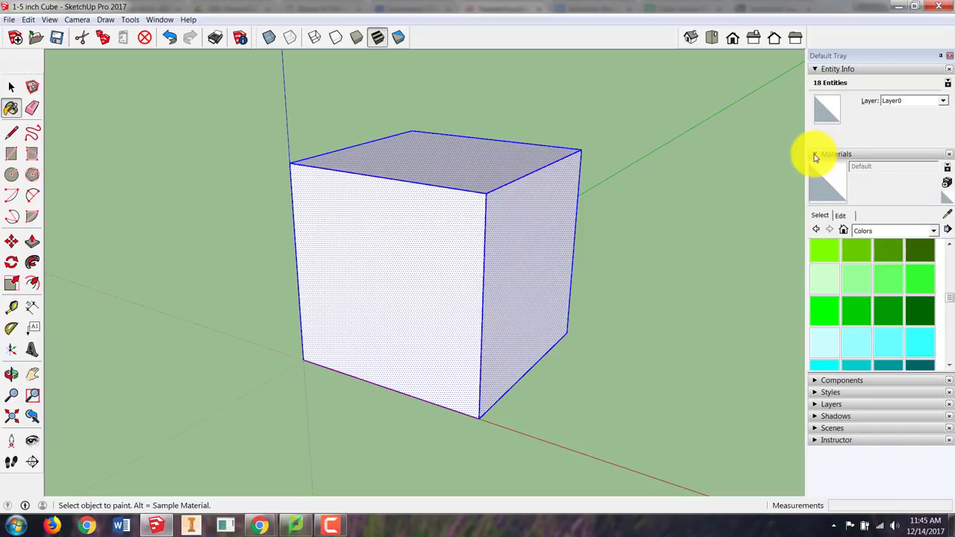
{"action": "left_click", "coordinate": [815, 155]}
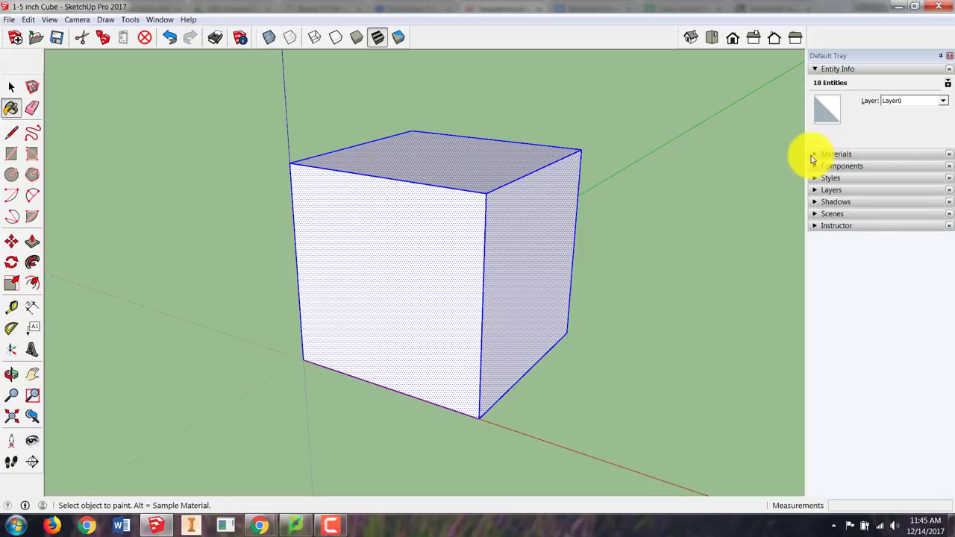
{"action": "left_click", "coordinate": [814, 155]}
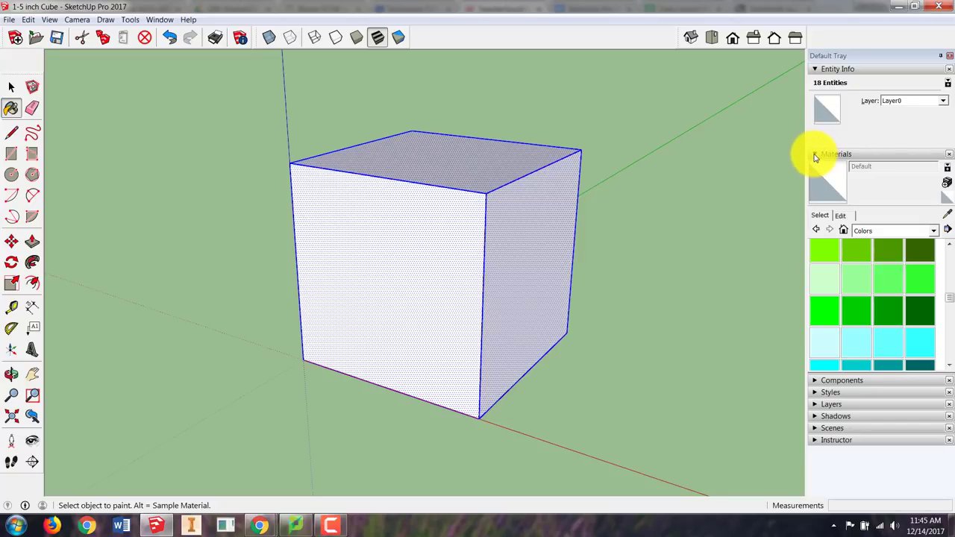
- Look through the available material collections and choose the Colors collection
{"action": "left_click", "coordinate": [935, 232]}
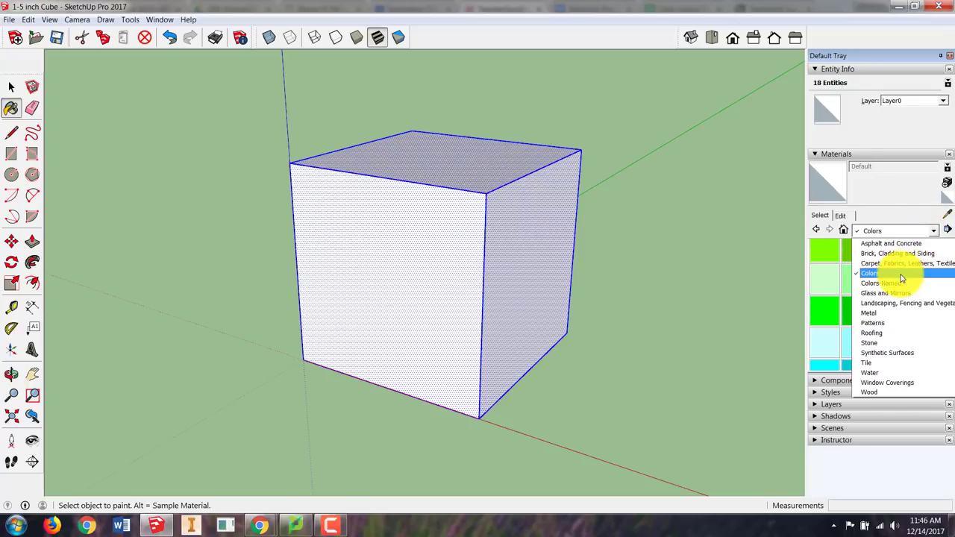
{"action": "scroll", "coordinate": [901, 275], "scroll_direction": "up", "scroll_amount": 1}
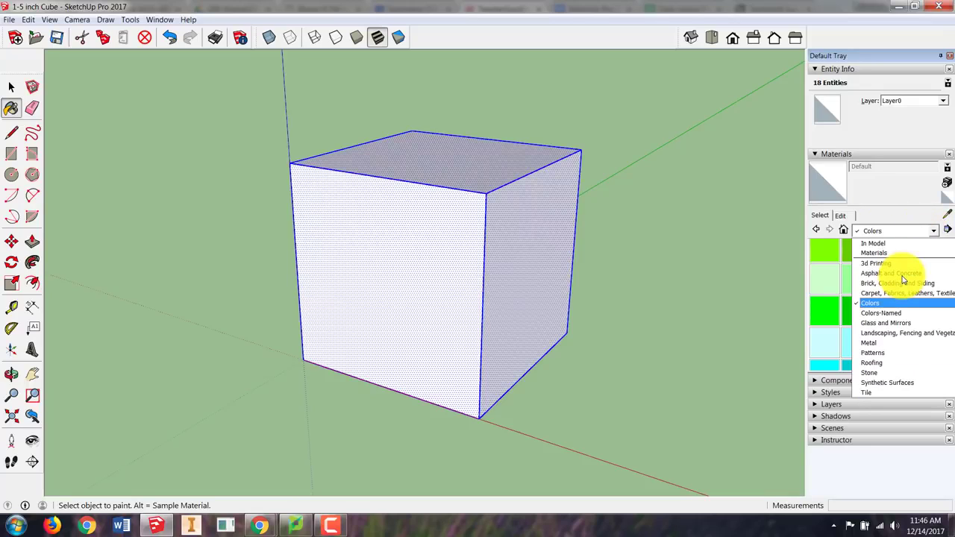
{"action": "left_click", "coordinate": [901, 253]}
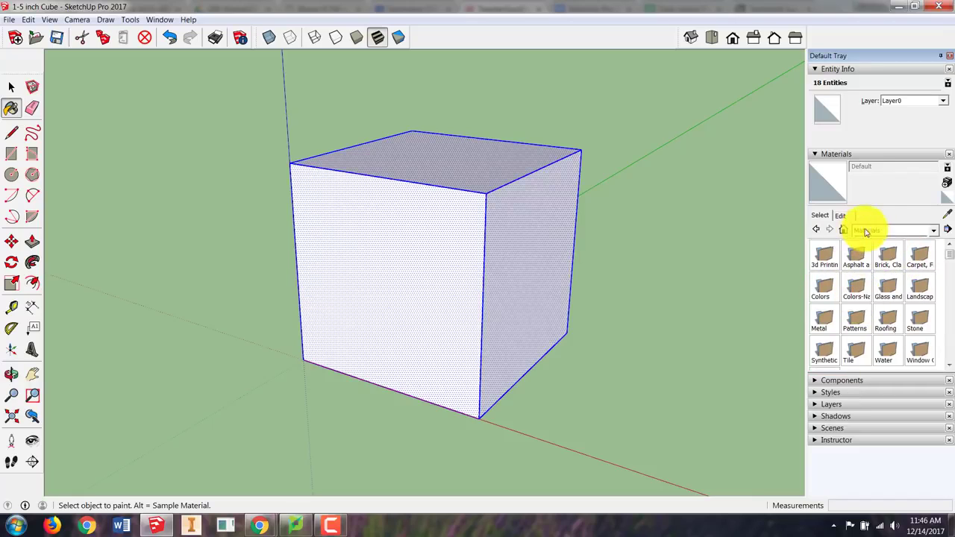
{"action": "left_click", "coordinate": [937, 233]}
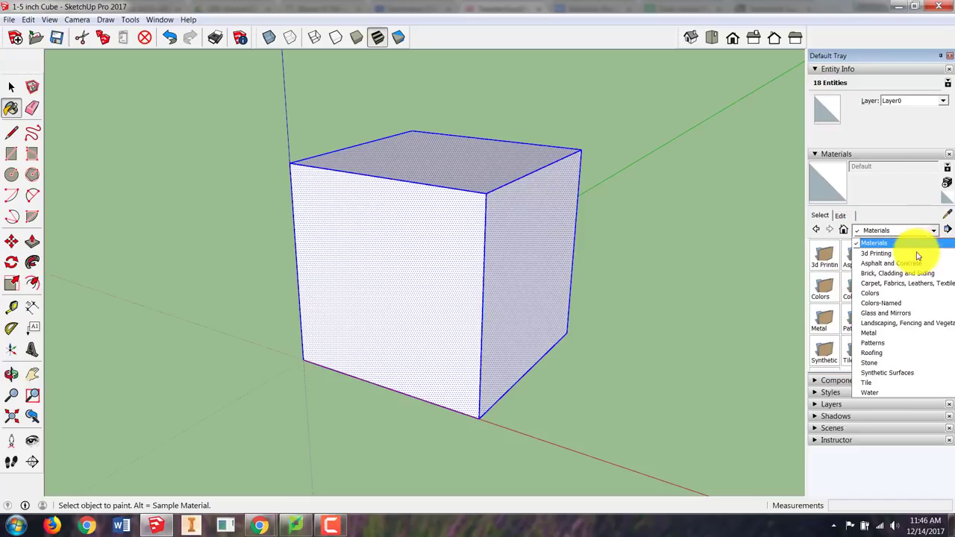
{"action": "left_click", "coordinate": [904, 295]}
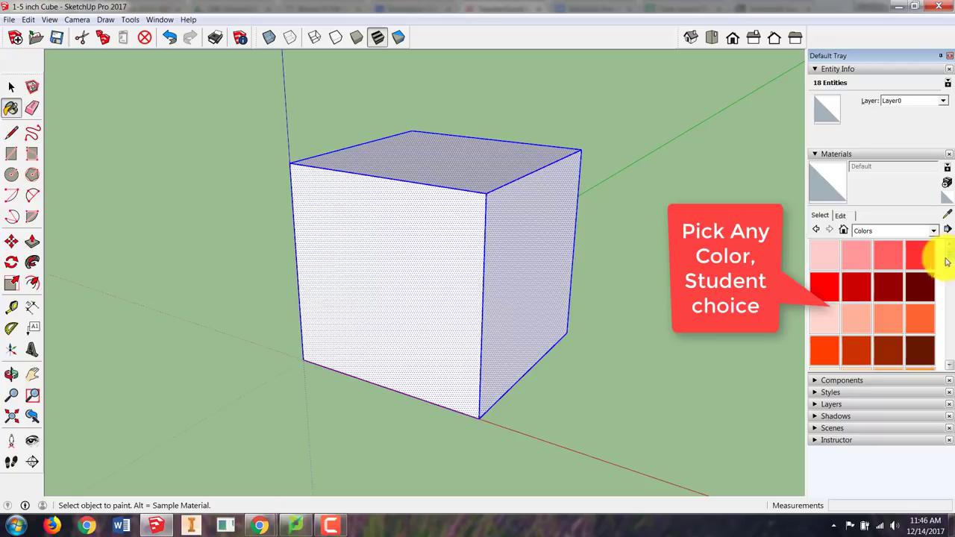
- Paint all faces of the selected cube with the green Color G06, and return to the Select tool
{"action": "scroll", "coordinate": [951, 266], "scroll_direction": "down", "scroll_amount": 1}
{"action": "left_click_drag", "start_coordinate": [951, 266], "coordinate": [952, 297]}
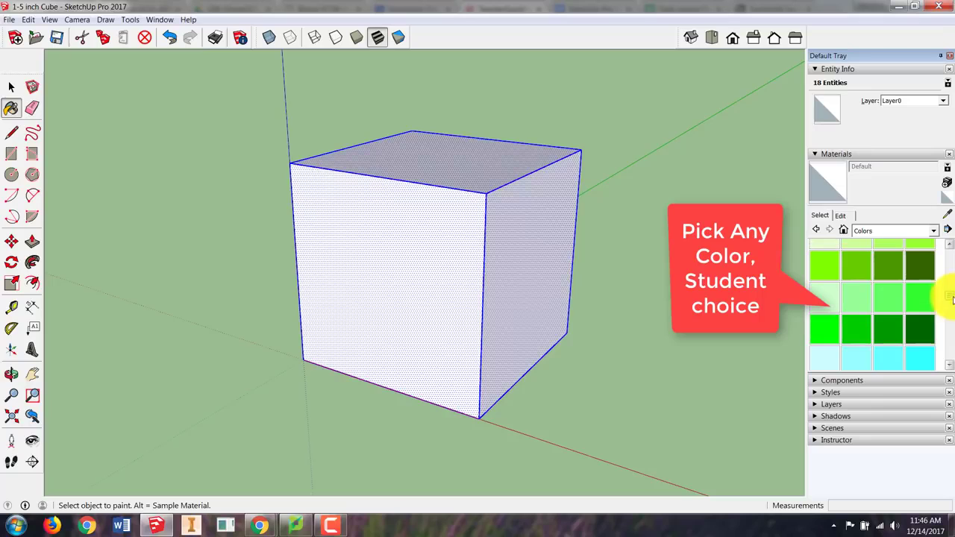
{"action": "left_click", "coordinate": [855, 329]}
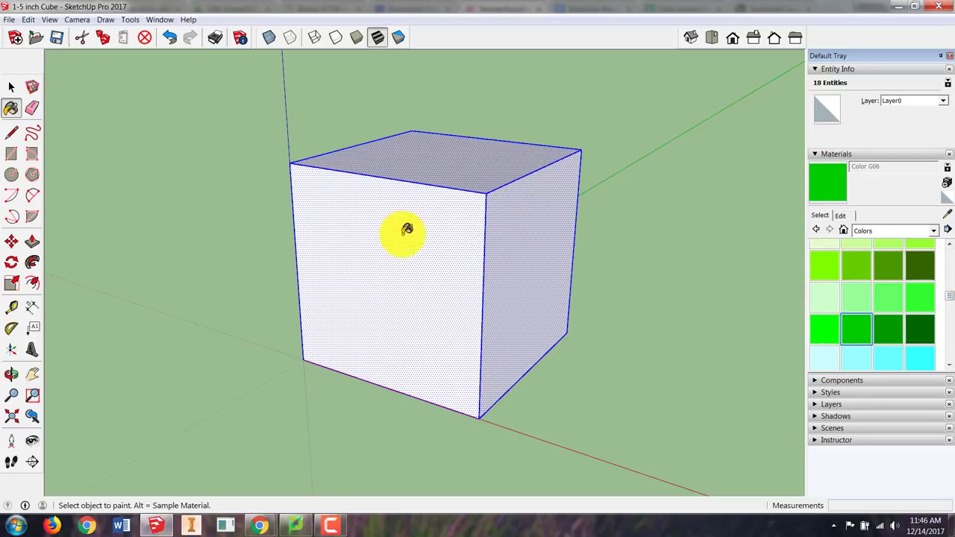
{"action": "left_click", "coordinate": [524, 243]}
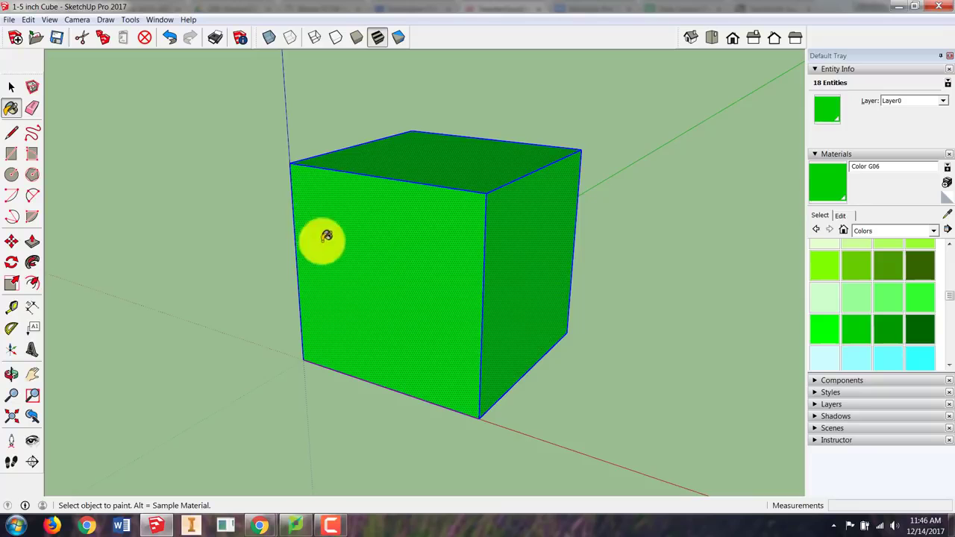
{"action": "left_click", "coordinate": [11, 89]}
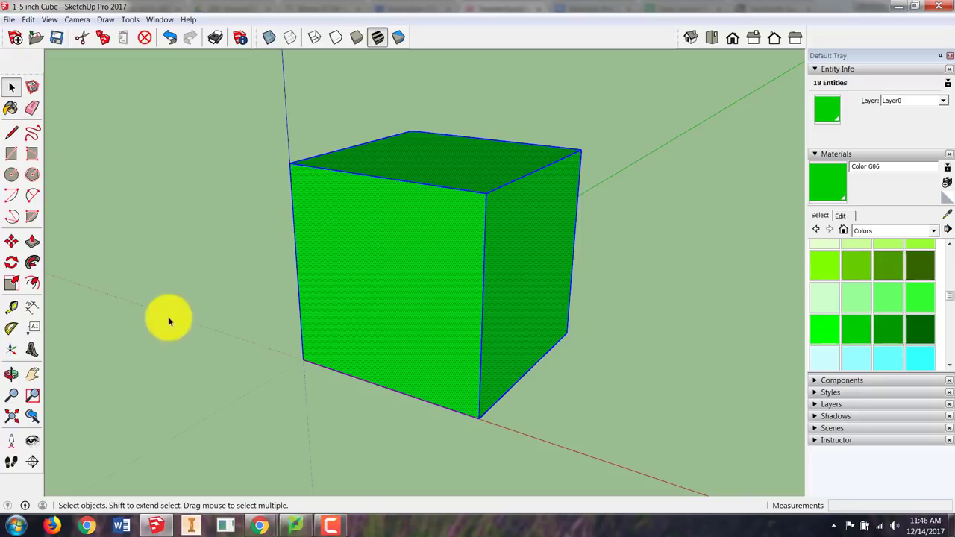
{"action": "middle_click_drag", "start_coordinate": [228, 350], "coordinate": [209, 377]}
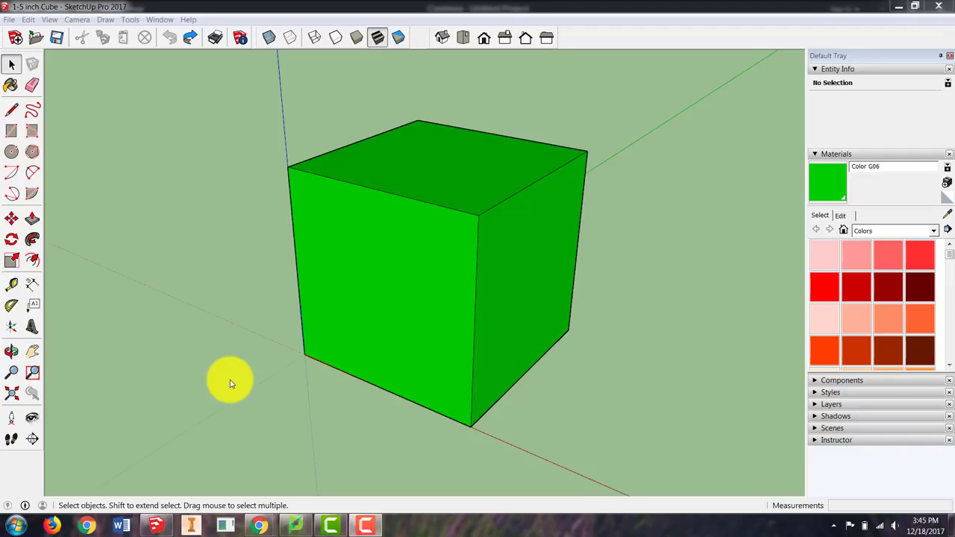
- Make a group from all faces and edges of the green cube, and reselect it as a single object
{"action": "left_click", "coordinate": [393, 270]}
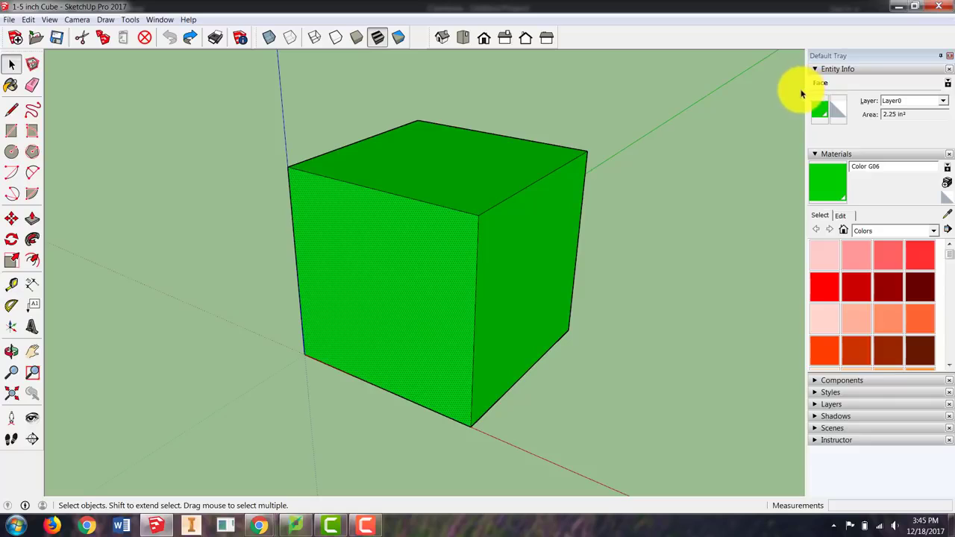
{"action": "left_click", "coordinate": [384, 287]}
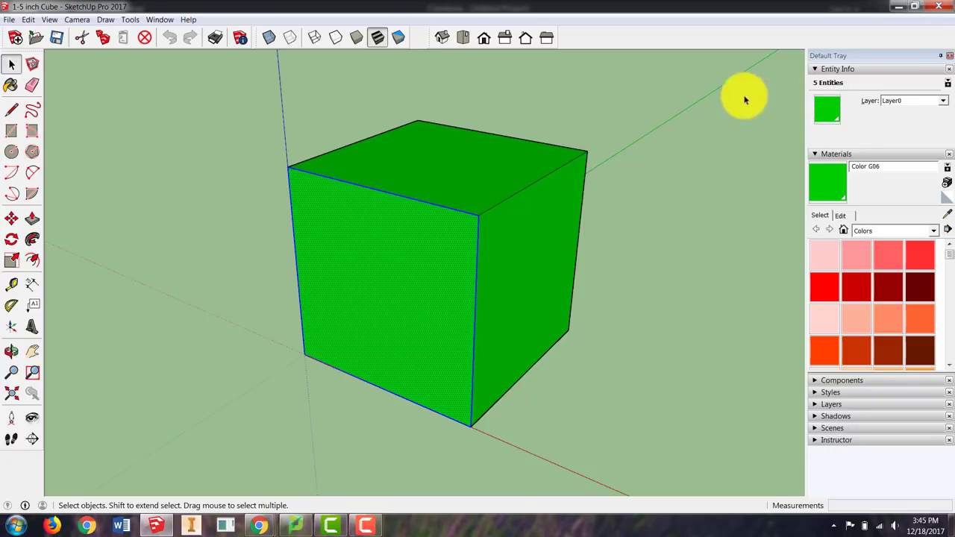
{"action": "triple_click", "coordinate": [397, 289]}
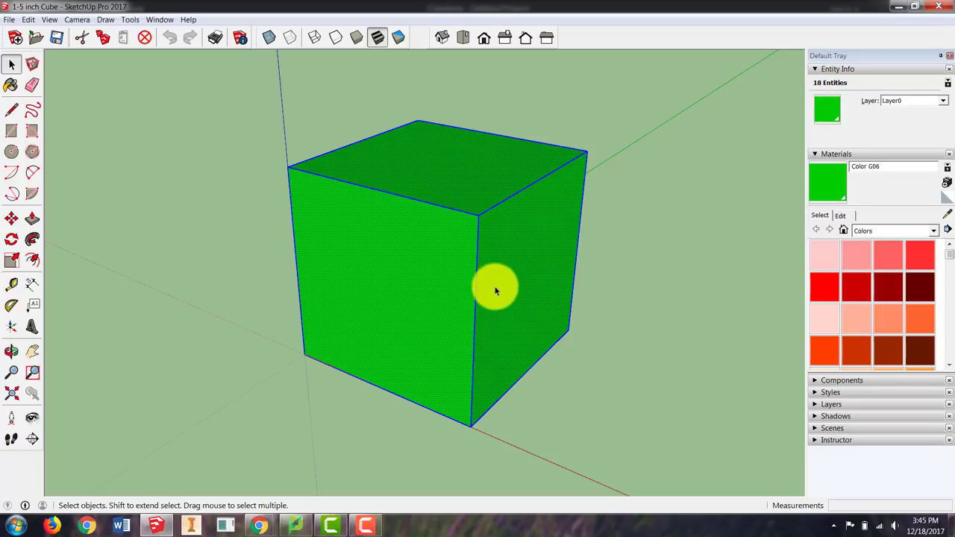
{"action": "right_click", "coordinate": [408, 267]}
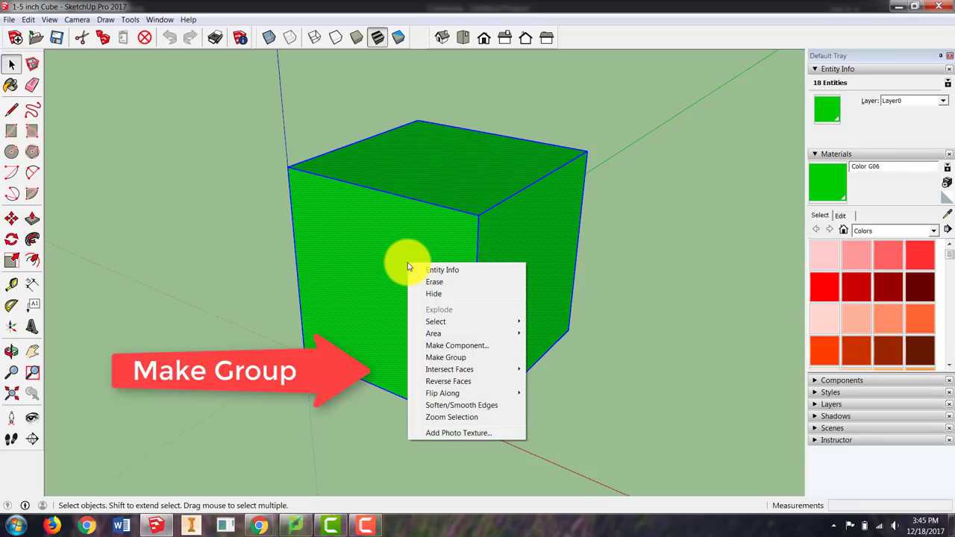
{"action": "left_click", "coordinate": [442, 359]}
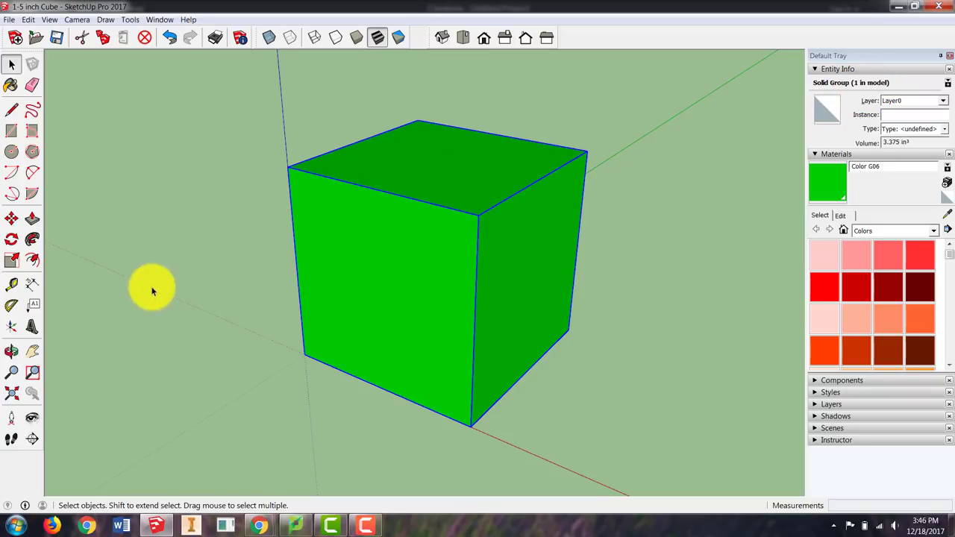
{"action": "left_click", "coordinate": [179, 272]}
{"action": "left_click", "coordinate": [373, 276]}
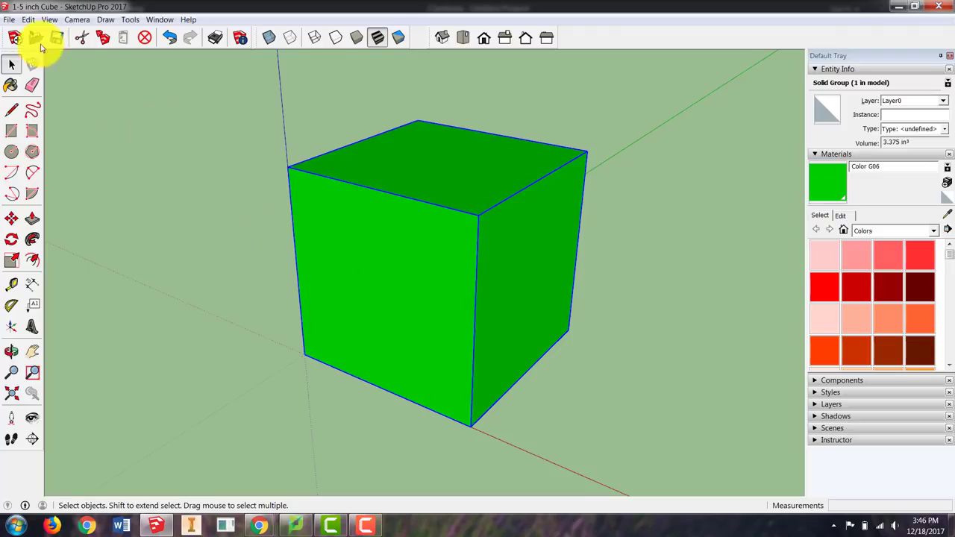
- Save the model under its existing file name and reselect the cube group
{"action": "left_click", "coordinate": [10, 19]}
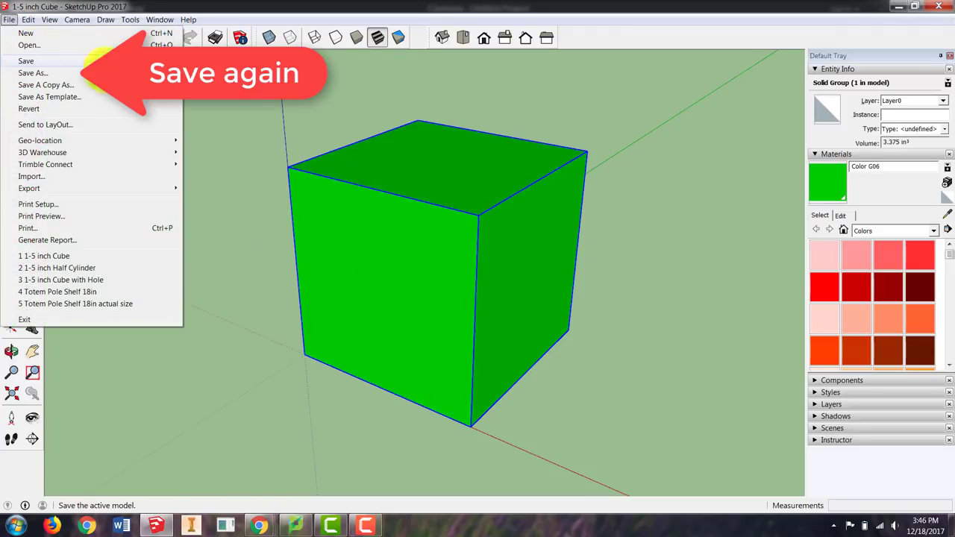
{"action": "left_click", "coordinate": [28, 62]}
{"action": "left_click", "coordinate": [239, 143]}
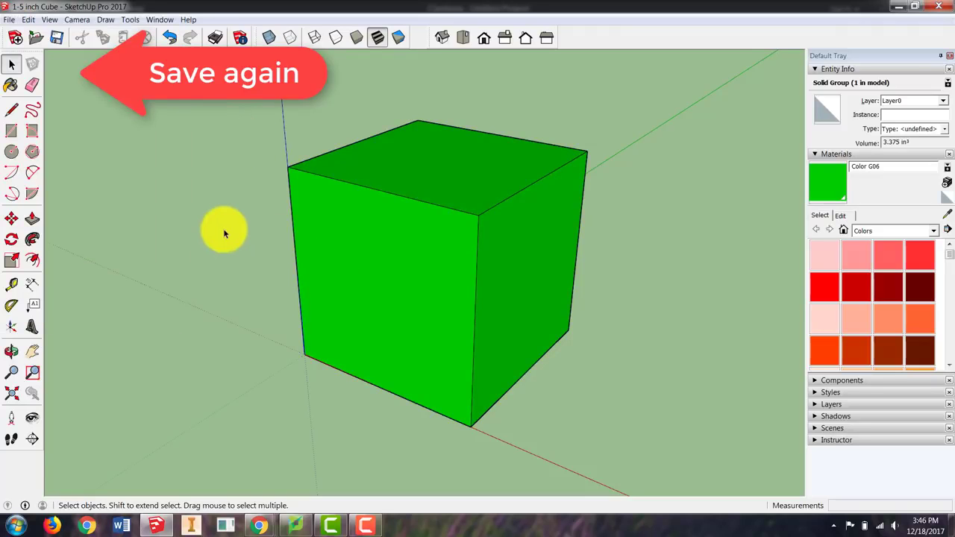
{"action": "left_click", "coordinate": [404, 255]}
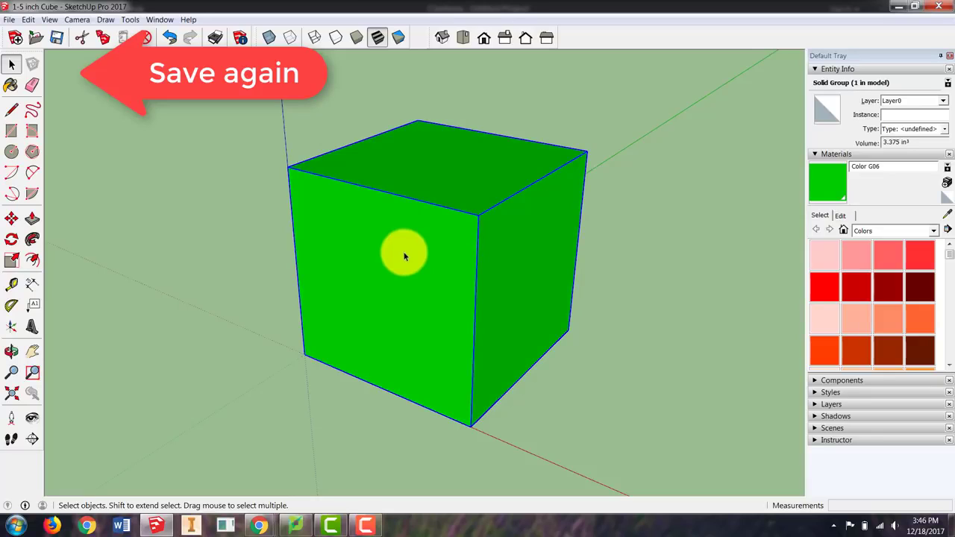